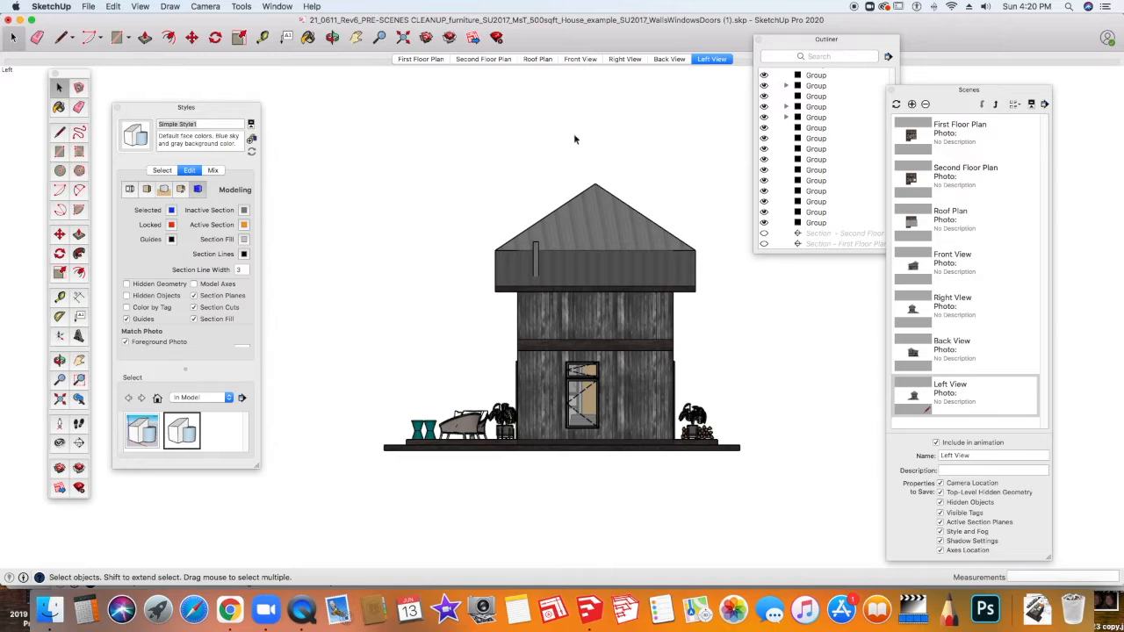
Set the camera to the Iso standard view with Perspective projection and move the Outliner clear of the house
{"action": "left_click", "coordinate": [216, 9]}
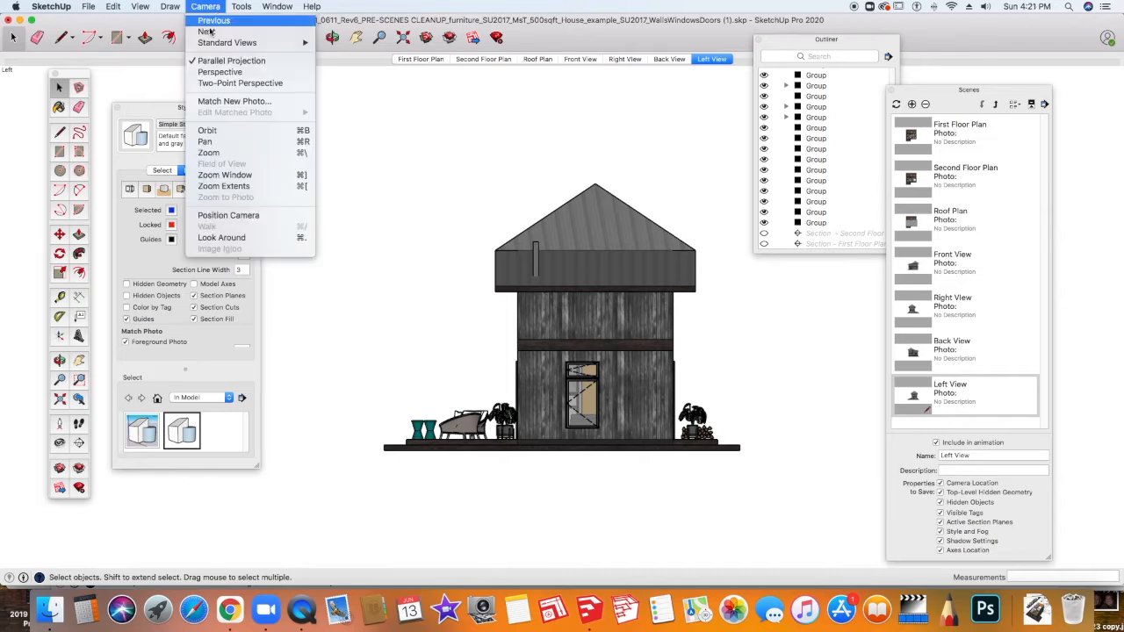
{"action": "mouse_move", "coordinate": [248, 44]}
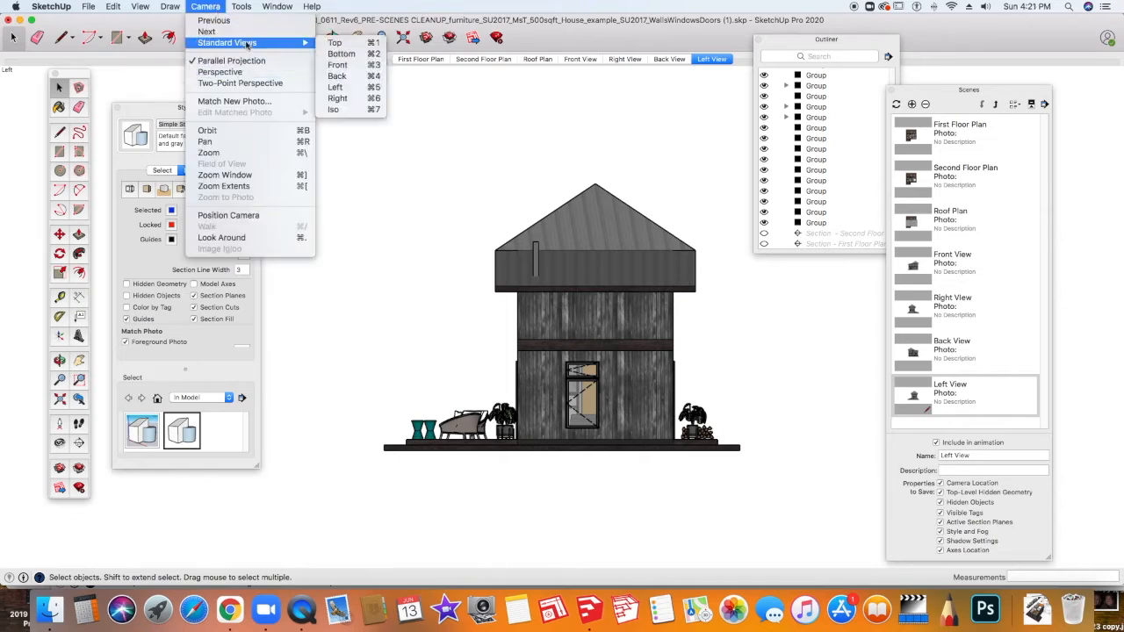
{"action": "left_click", "coordinate": [440, 136]}
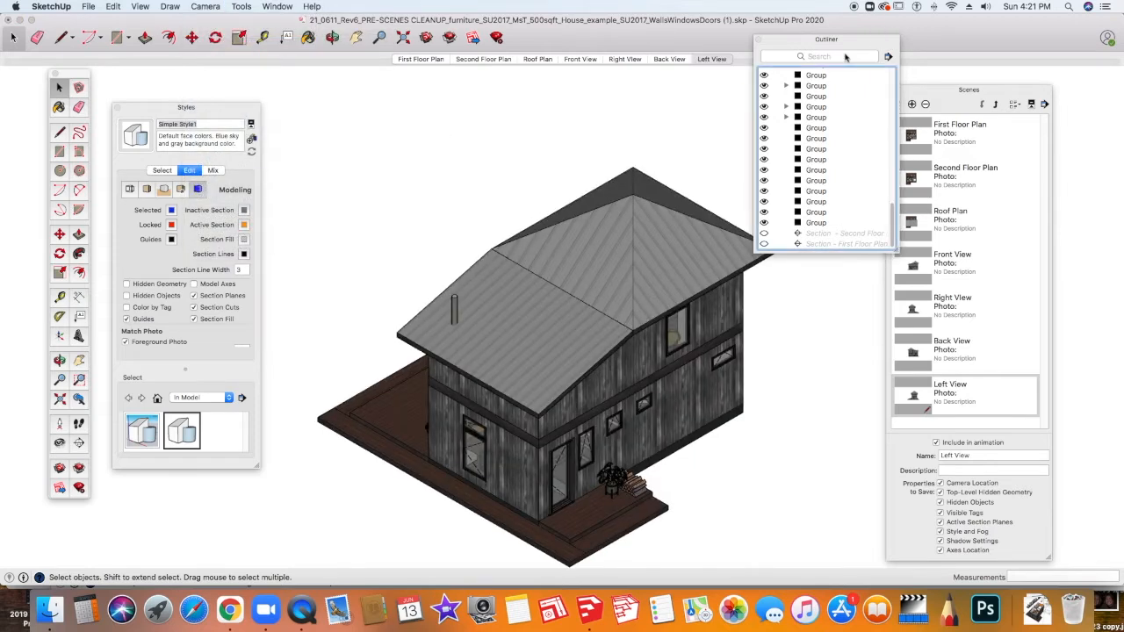
{"action": "left_click_drag", "start_coordinate": [851, 41], "coordinate": [967, 50]}
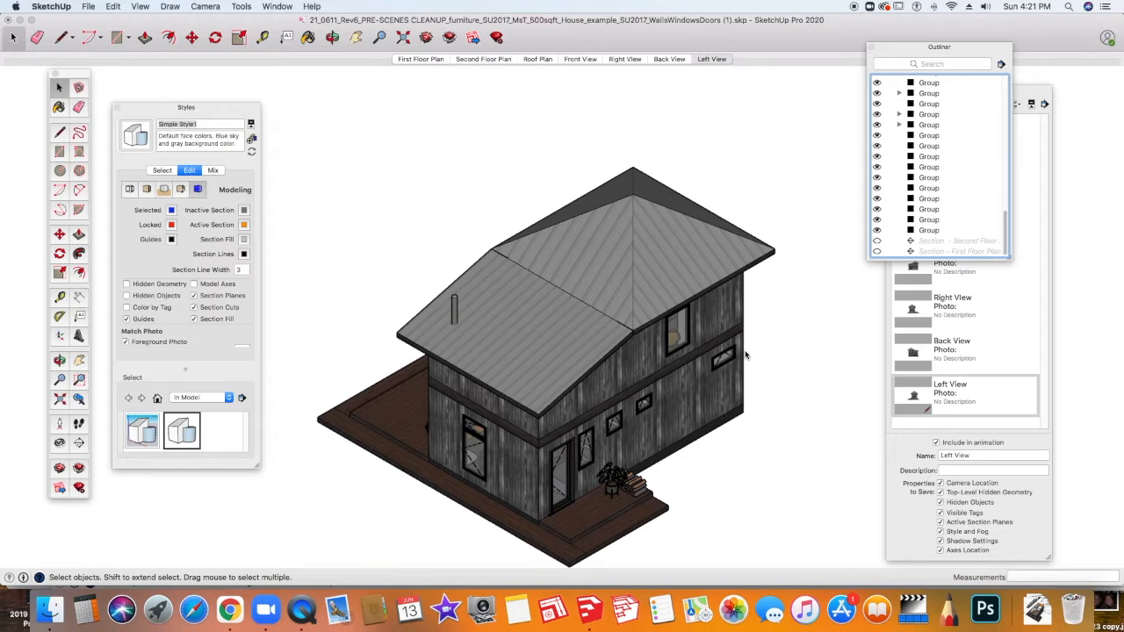
{"action": "left_click", "coordinate": [207, 7]}
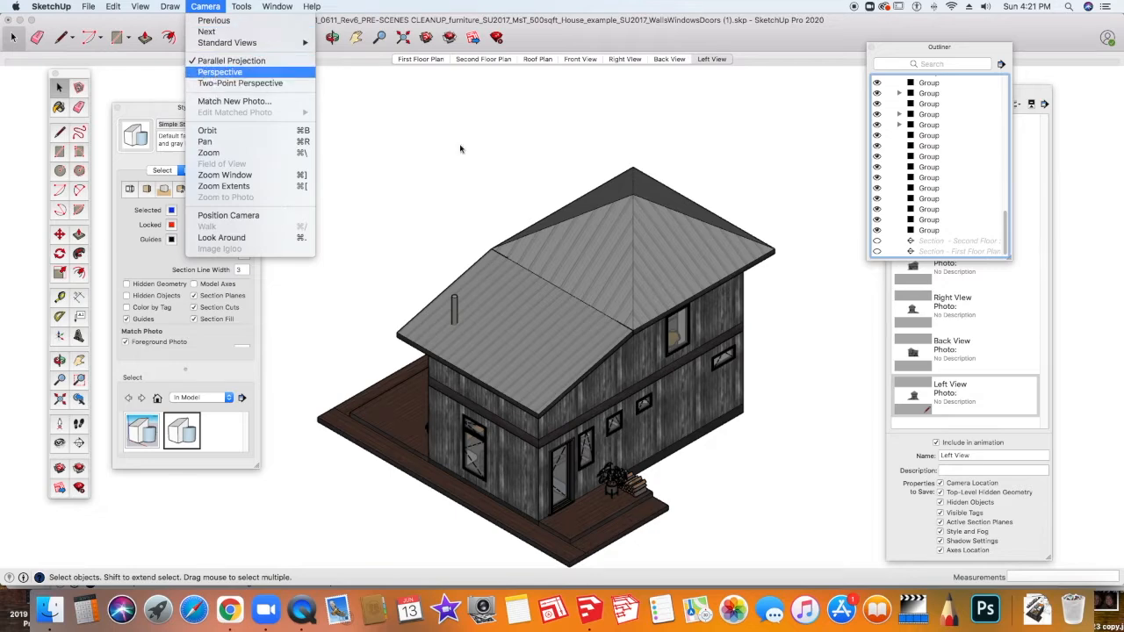
{"action": "left_click", "coordinate": [216, 74]}
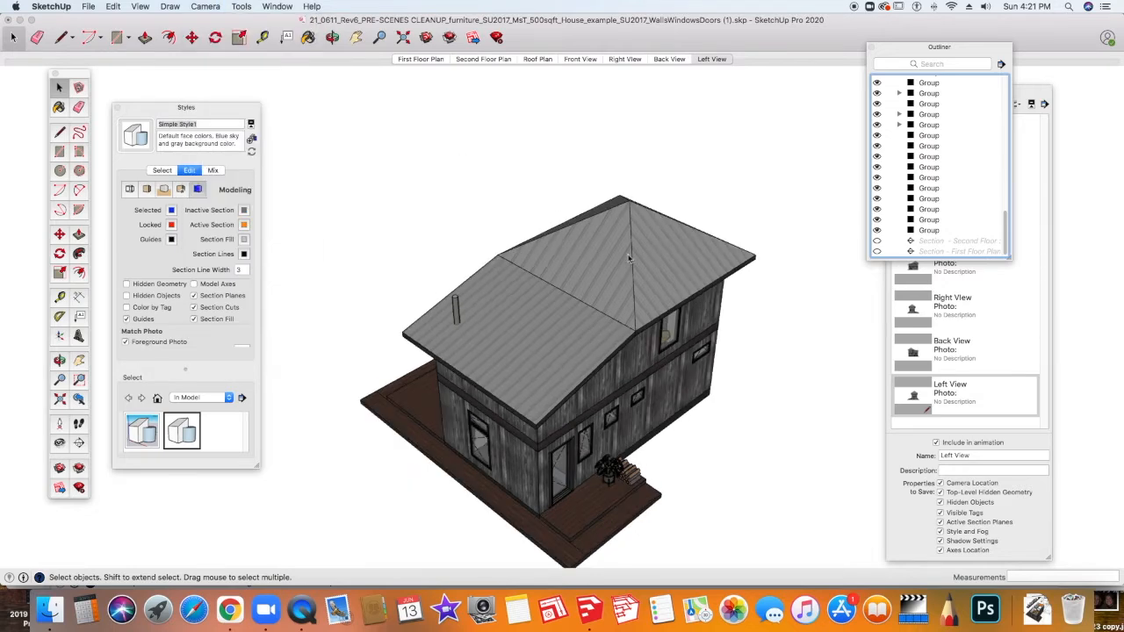
Orbit and zoom to a low three-quarter perspective of the house, facing the entrance door, plant and firewood corner
{"action": "key", "text": "o"}
{"action": "left_click_drag", "start_coordinate": [629, 257], "coordinate": [555, 197]}
{"action": "middle_click_drag", "start_coordinate": [555, 197], "coordinate": [509, 149]}
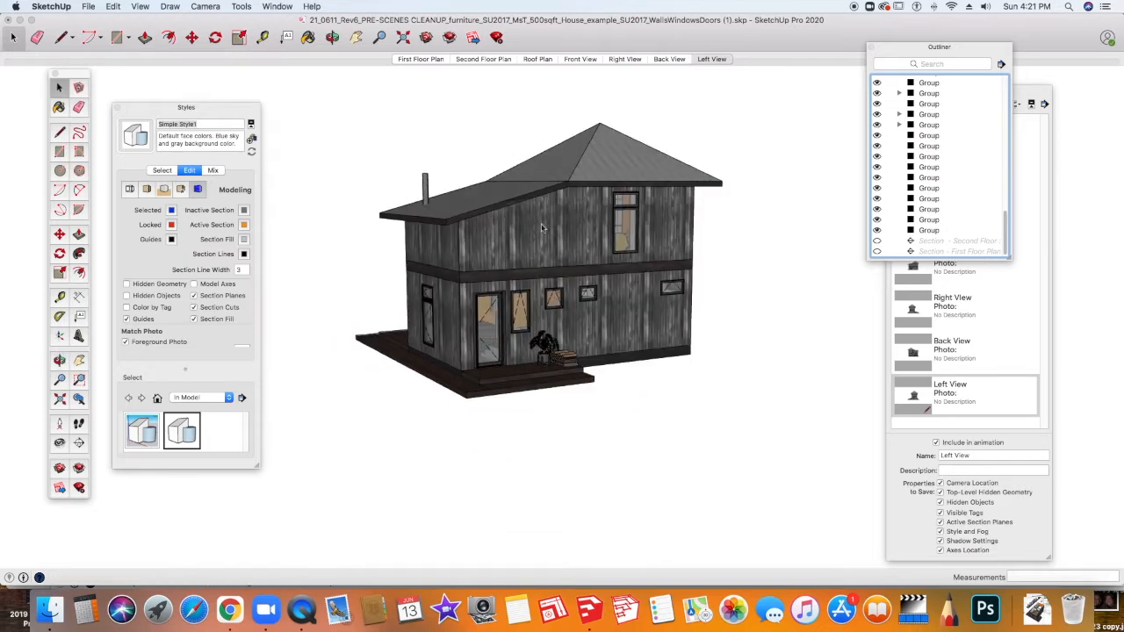
{"action": "middle_click_drag", "start_coordinate": [533, 232], "coordinate": [629, 213]}
{"action": "left_click_drag", "start_coordinate": [629, 213], "coordinate": [537, 257]}
{"action": "key", "text": "space"}
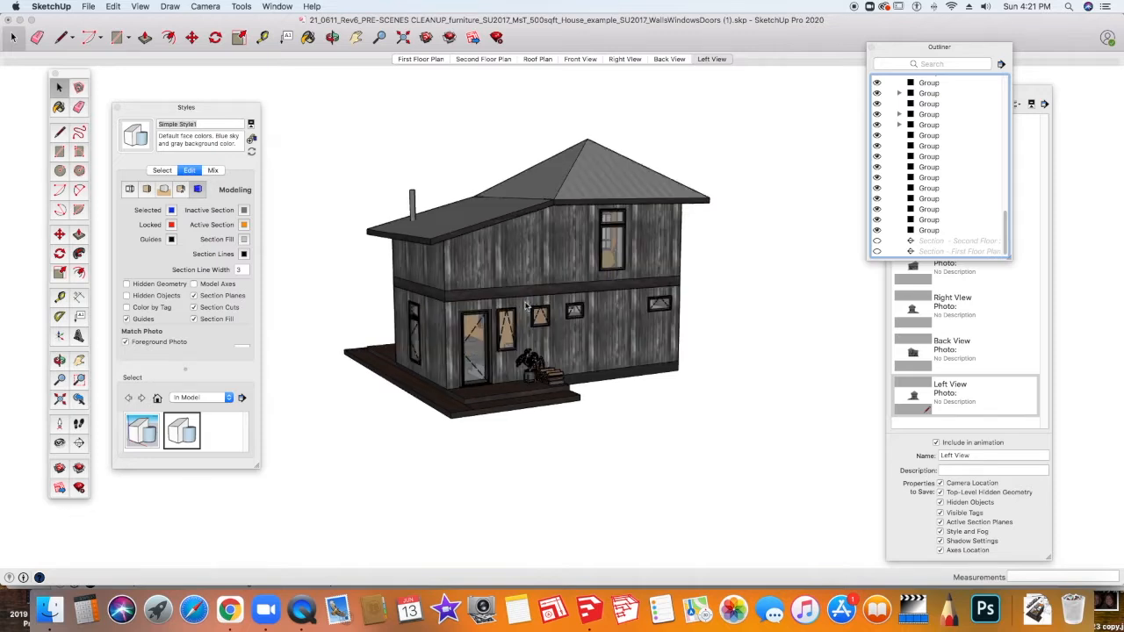
{"action": "middle_click_drag", "start_coordinate": [515, 342], "coordinate": [551, 295]}
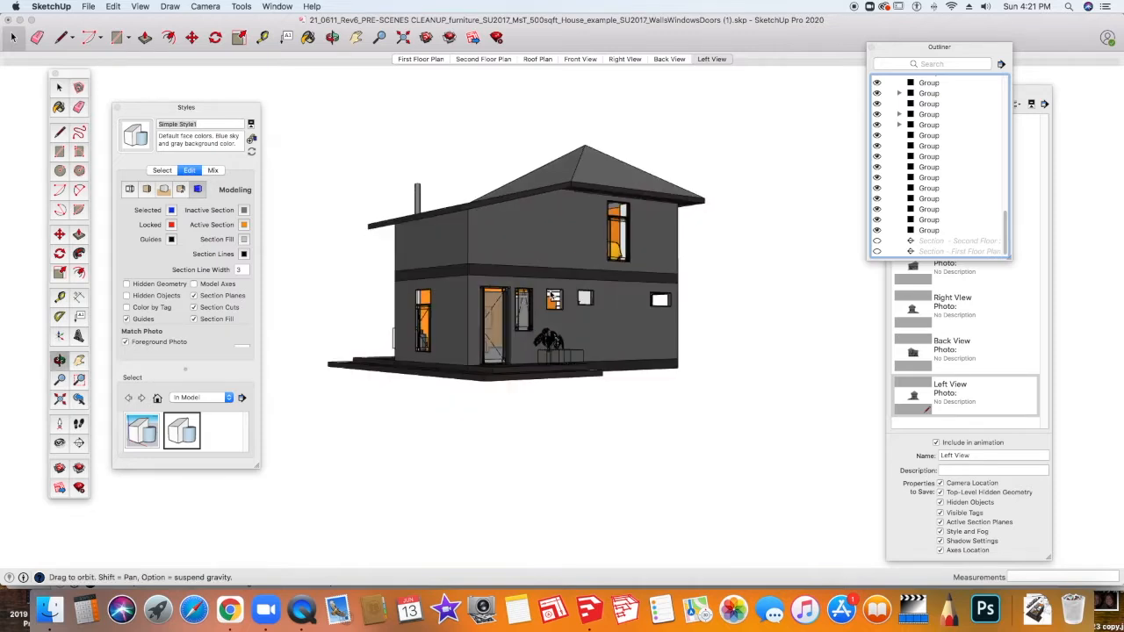
{"action": "scroll", "coordinate": [537, 308], "scroll_direction": "up", "scroll_amount": 3}
{"action": "middle_click_drag", "start_coordinate": [538, 307], "coordinate": [542, 327]}
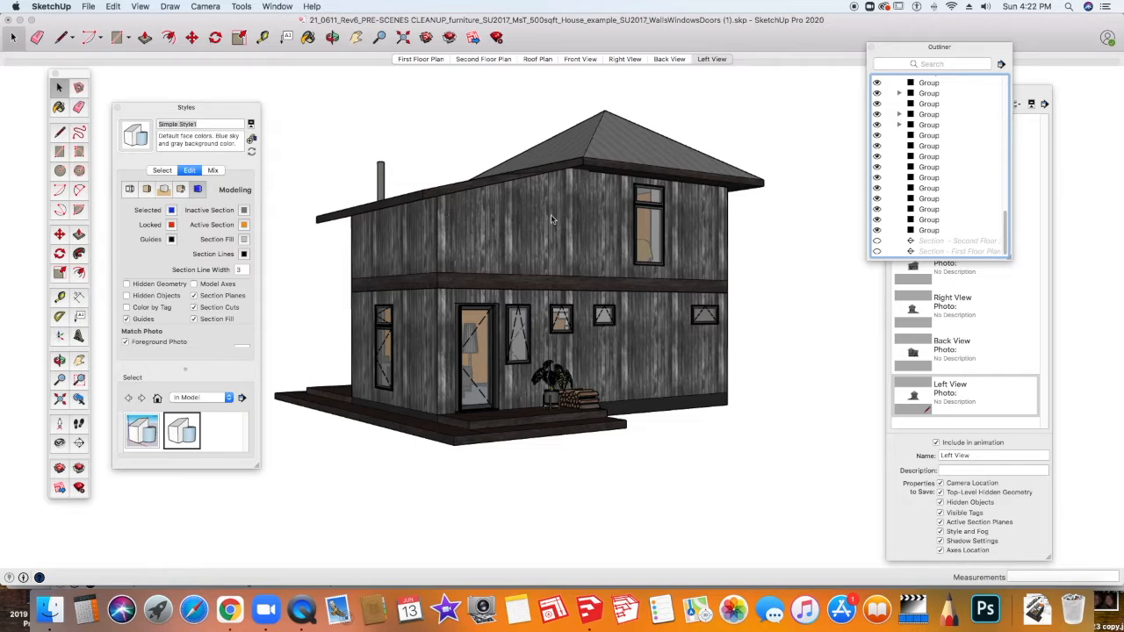
Add a scene from the current view and name it "3/4 View Front and left Side"
{"action": "double_click", "coordinate": [1035, 89]}
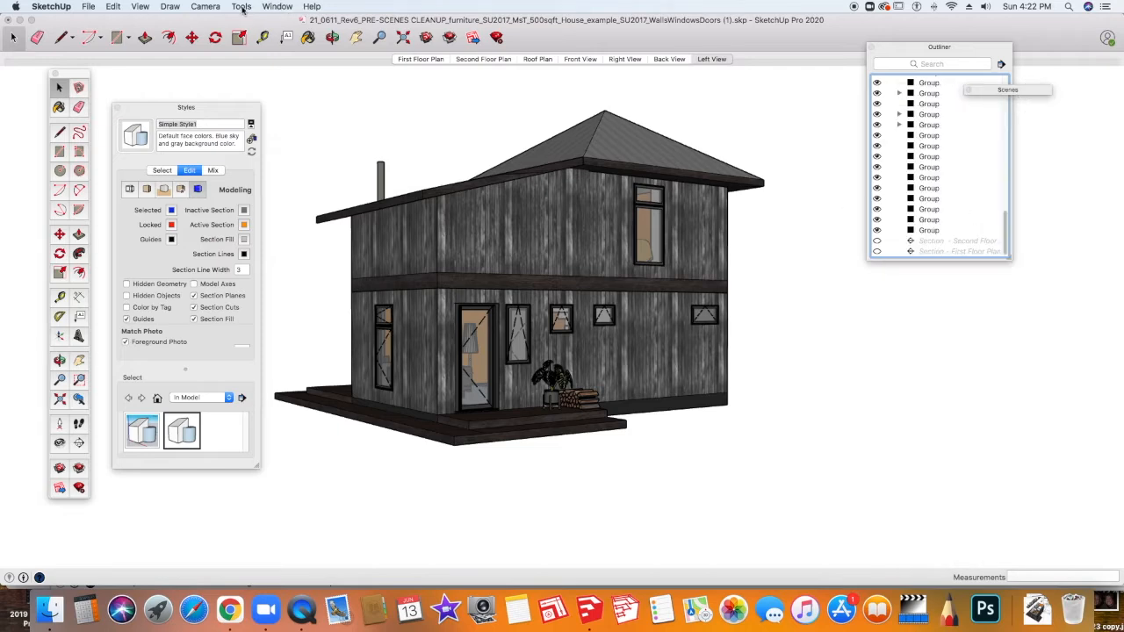
{"action": "left_click", "coordinate": [278, 6]}
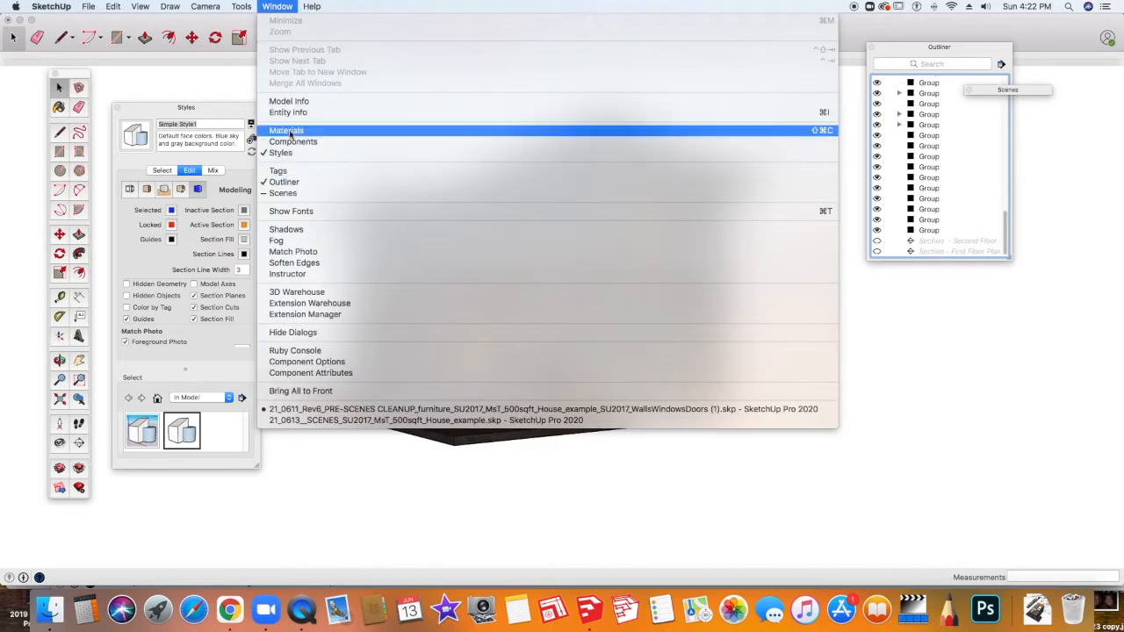
{"action": "left_click", "coordinate": [283, 192]}
{"action": "left_click", "coordinate": [912, 103]}
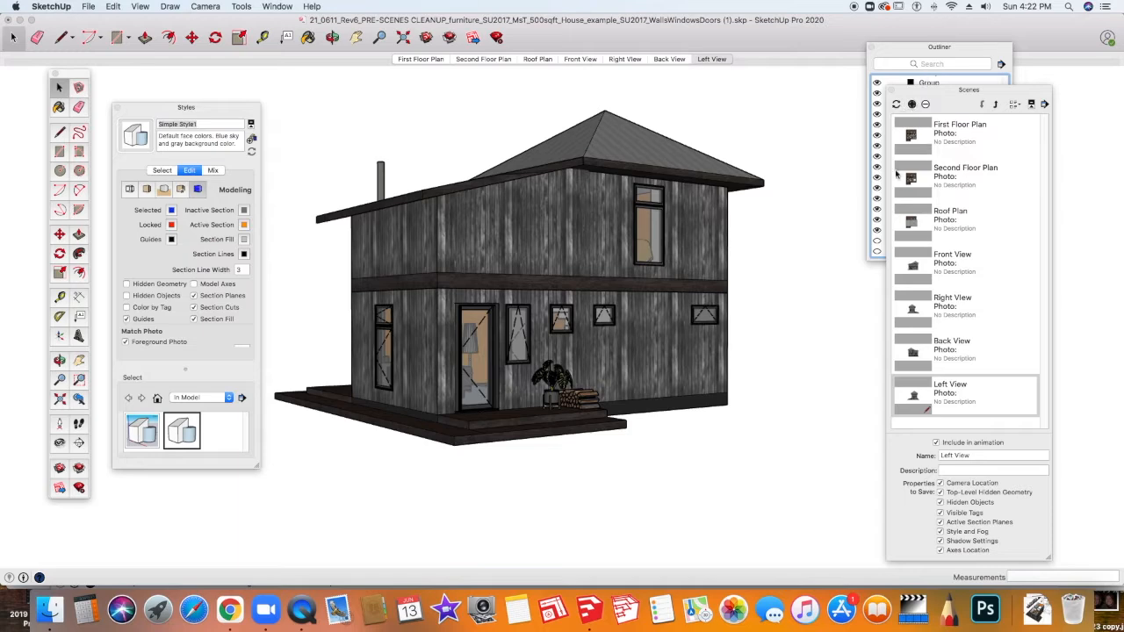
{"action": "left_click_drag", "start_coordinate": [966, 455], "coordinate": [935, 456]}
{"action": "type", "text": "F/4 View Fr"}
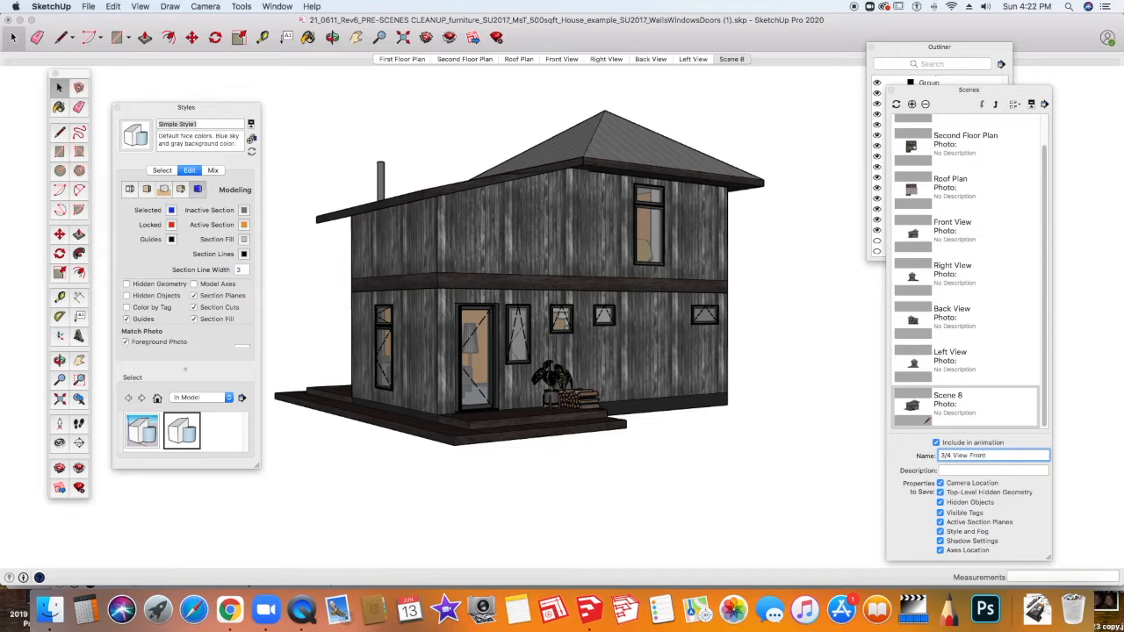
{"action": "type", "text": "ont and left Side"}
{"action": "key", "text": "Return"}
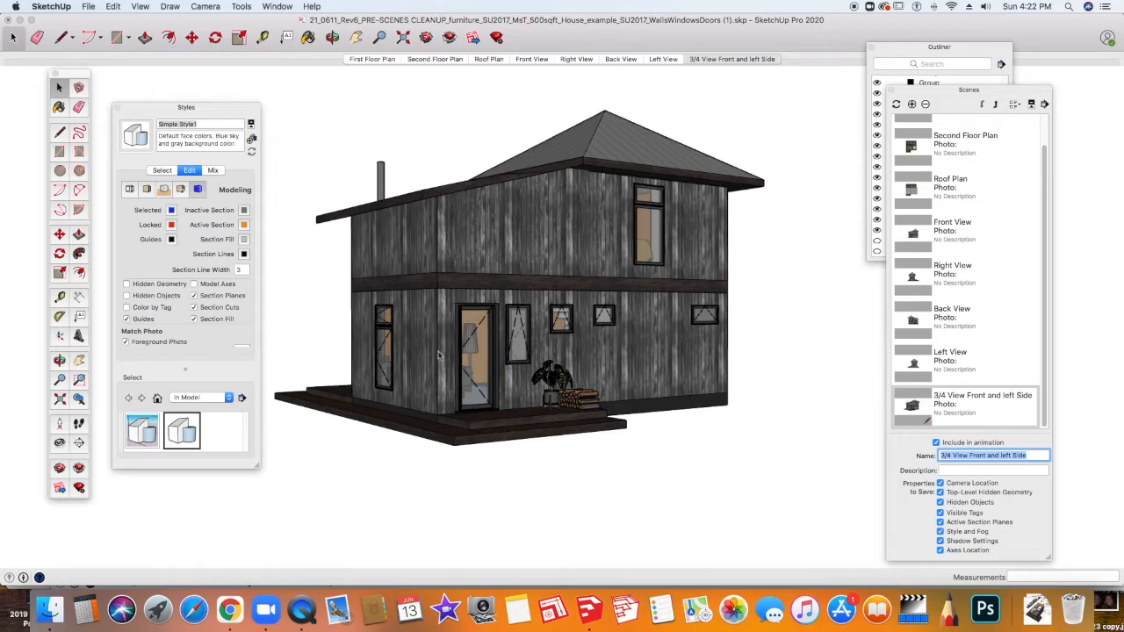
Add a scene of the opposite corner with the furnished deck and name it "Back and Right View"
{"action": "type", "text": "o"}
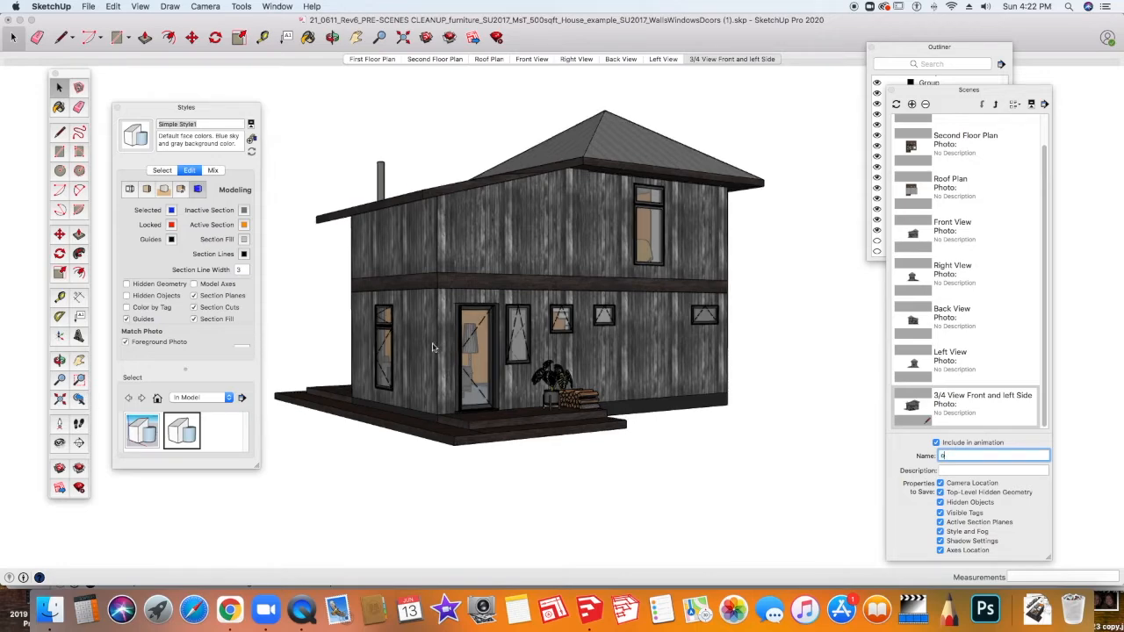
{"action": "type", "text": "o"}
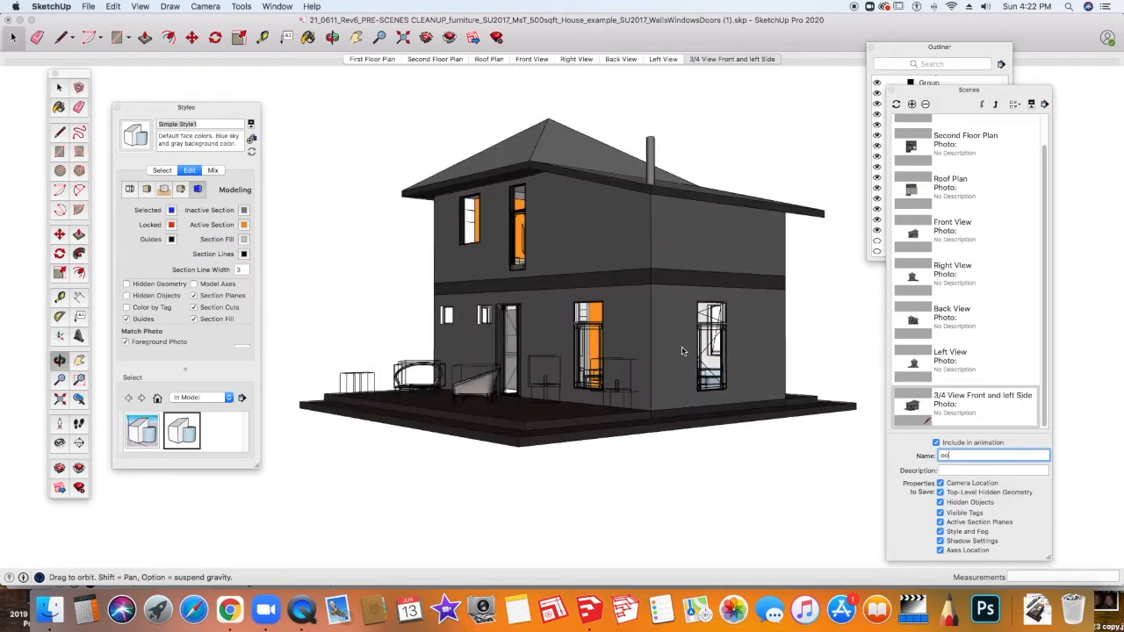
{"action": "middle_click_drag", "start_coordinate": [435, 354], "coordinate": [612, 348]}
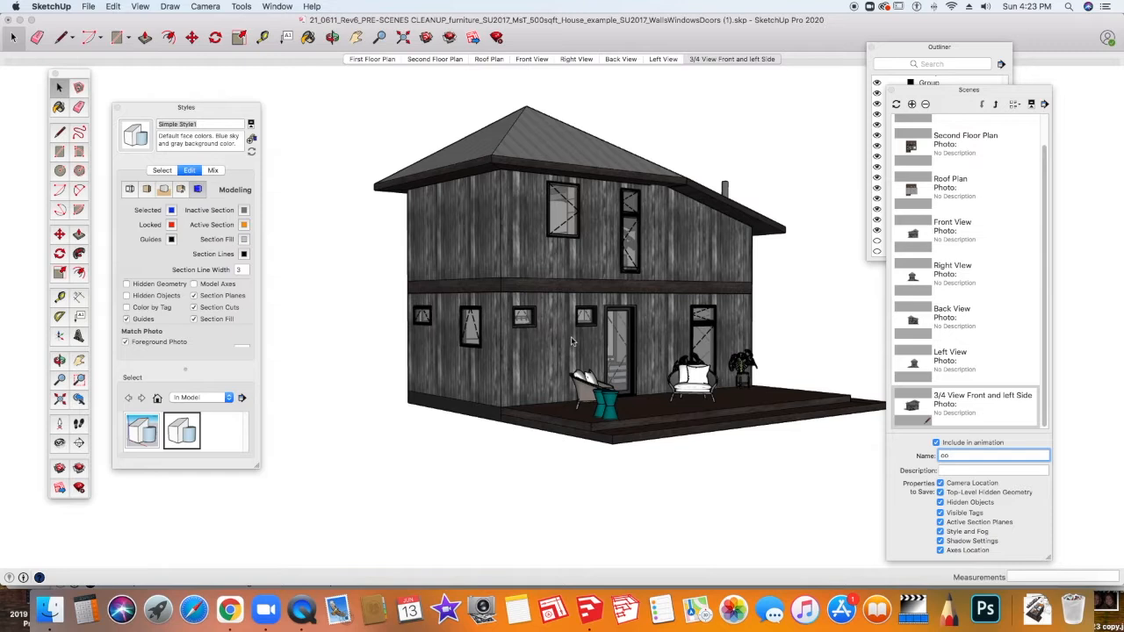
{"action": "middle_click_drag", "start_coordinate": [566, 342], "coordinate": [525, 341]}
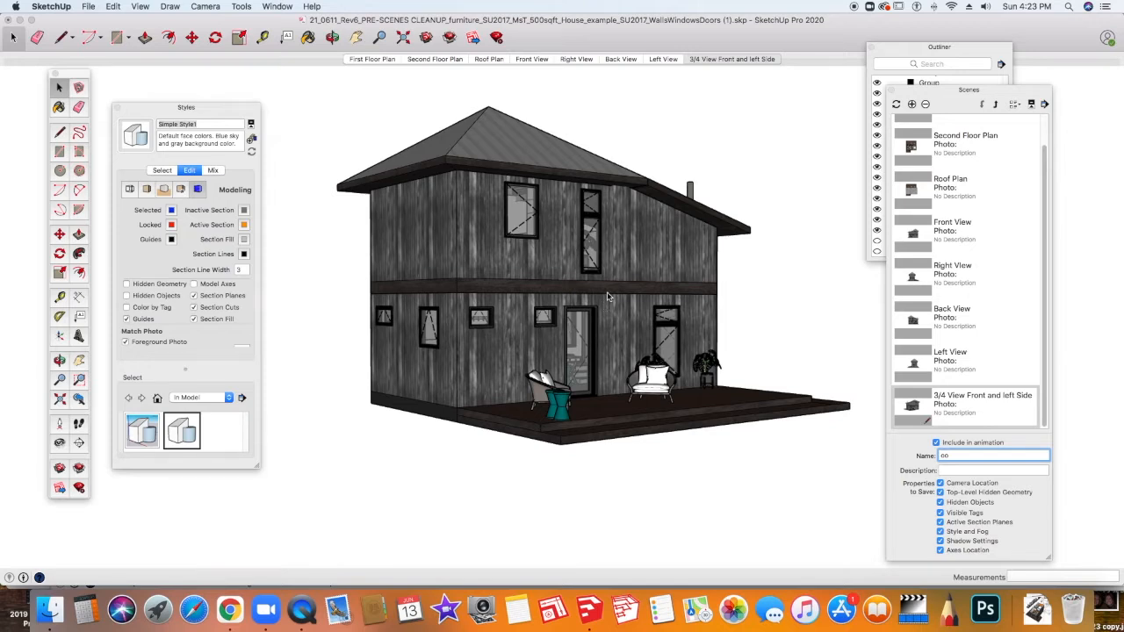
{"action": "left_click", "coordinate": [912, 104]}
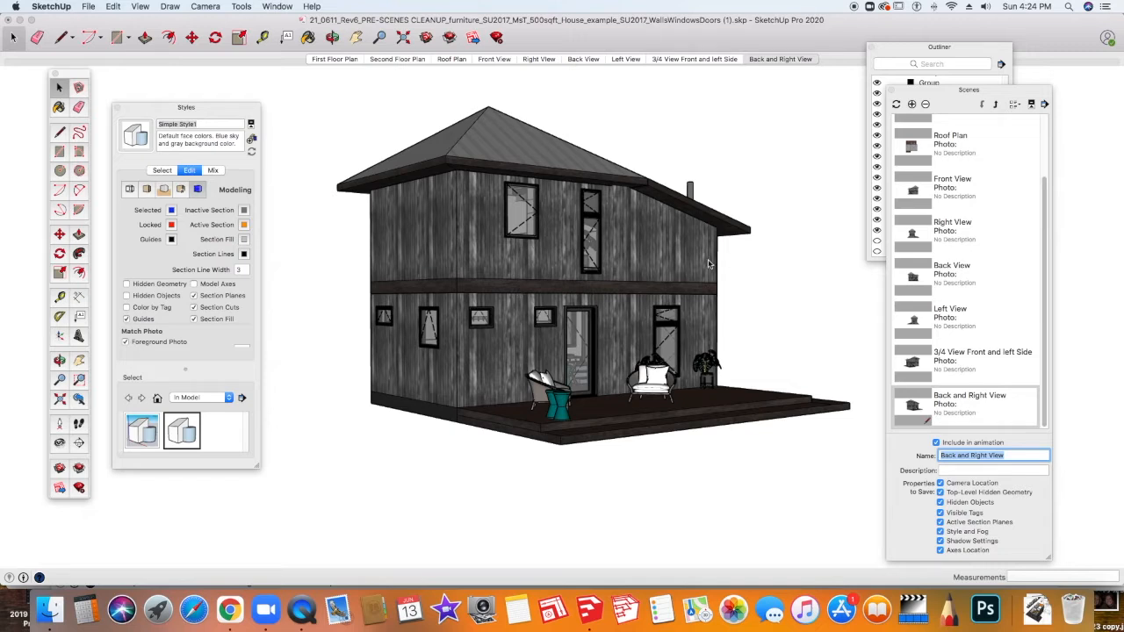
Close the Styles and Outliner windows, move Scenes aside and show the Tags list
{"action": "left_click", "coordinate": [118, 108]}
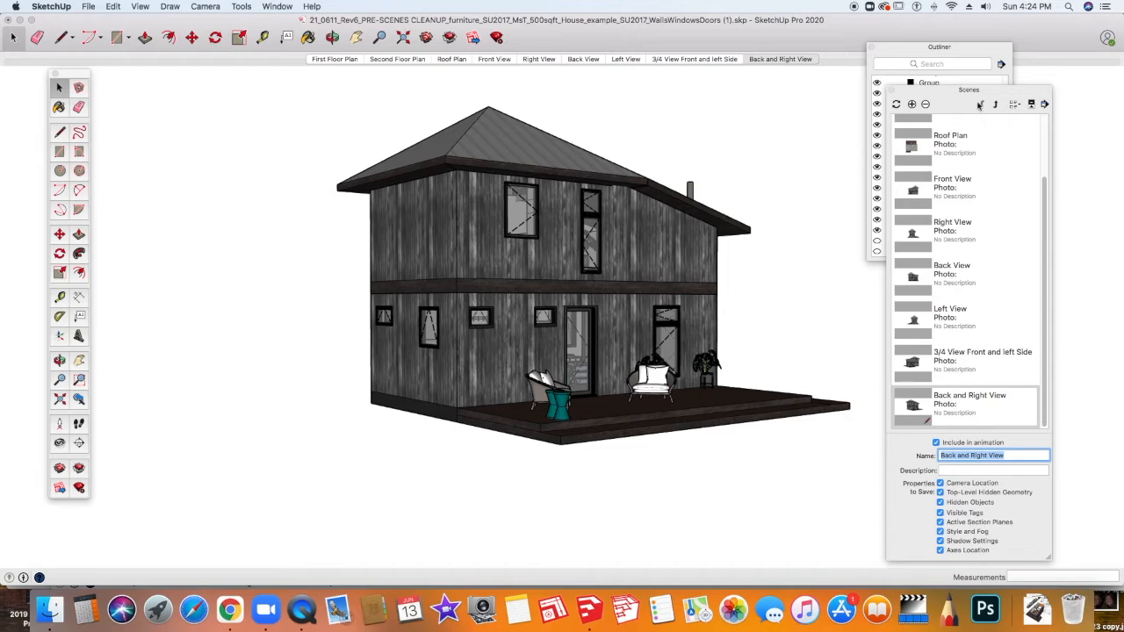
{"action": "left_click_drag", "start_coordinate": [952, 94], "coordinate": [984, 65]}
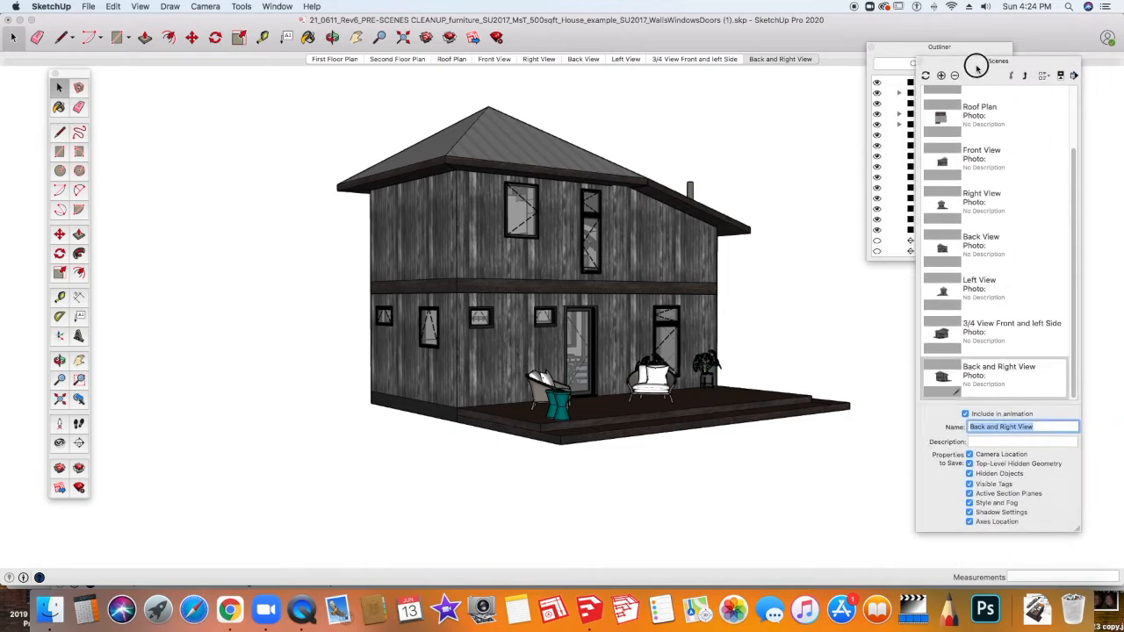
{"action": "left_click", "coordinate": [874, 47]}
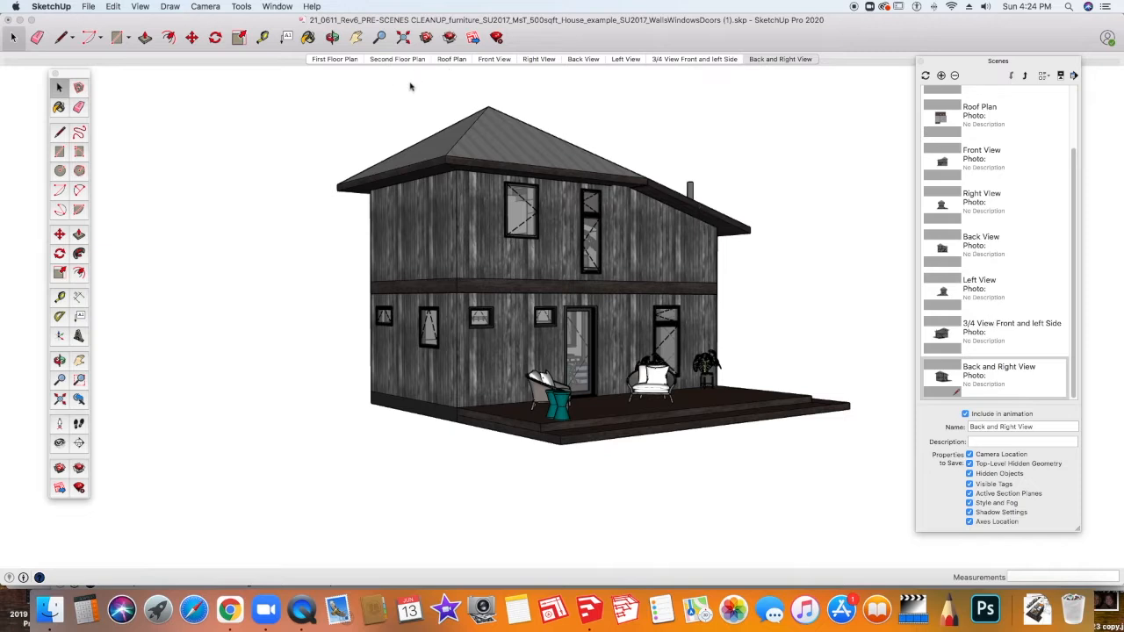
{"action": "left_click", "coordinate": [277, 8]}
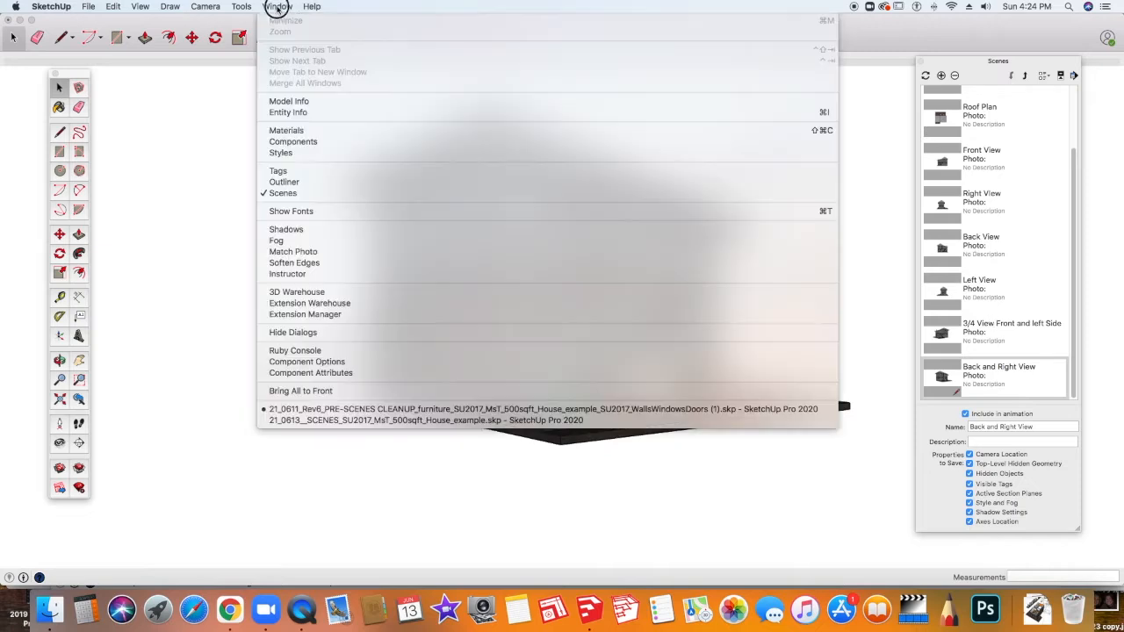
{"action": "left_click", "coordinate": [286, 172]}
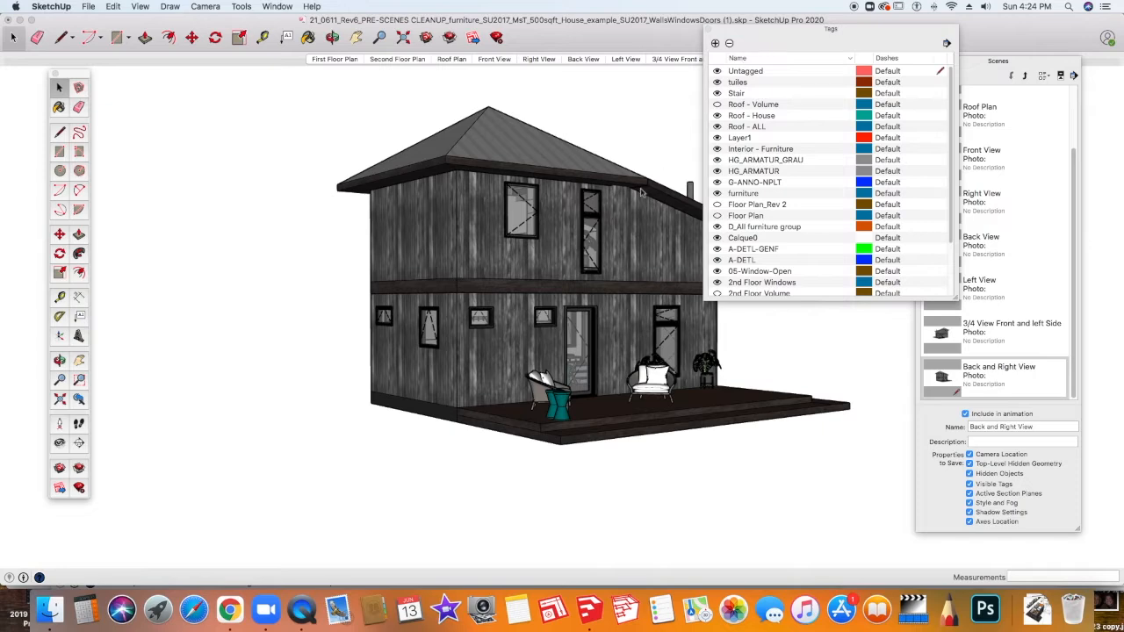
Hide the tags Roof - ALL, 2nd Floor Windows, 2nd Floor Furniture and 2nd FL Walls
{"action": "middle_click_drag", "start_coordinate": [460, 330], "coordinate": [693, 370]}
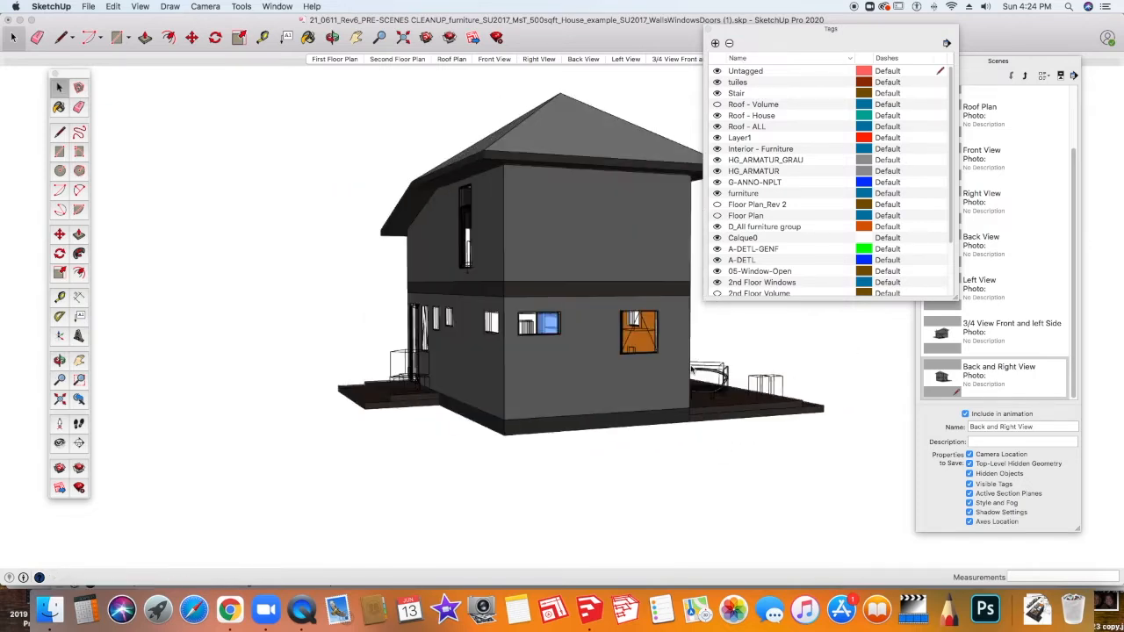
{"action": "middle_click_drag", "start_coordinate": [500, 374], "coordinate": [613, 141]}
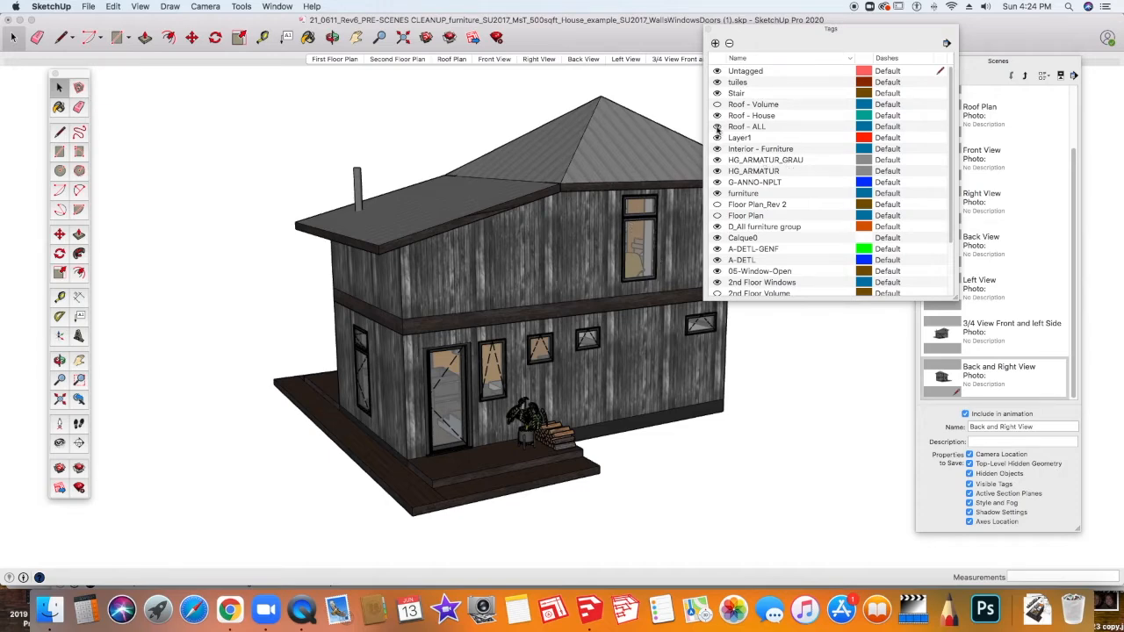
{"action": "left_click", "coordinate": [717, 127]}
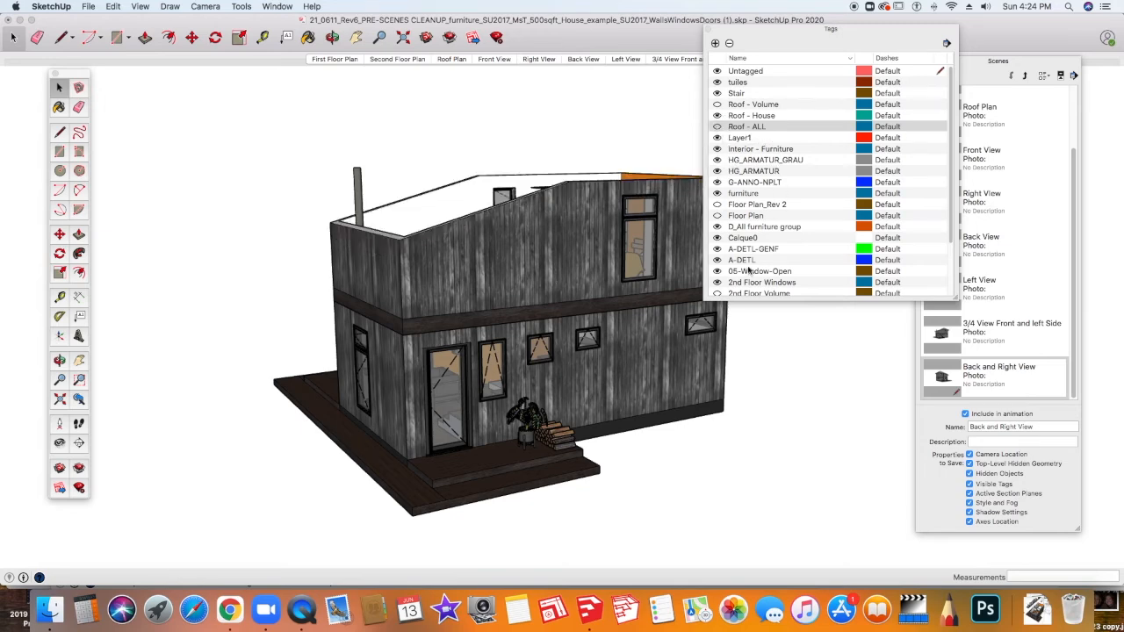
{"action": "scroll", "coordinate": [747, 268], "scroll_direction": "down", "scroll_amount": 5}
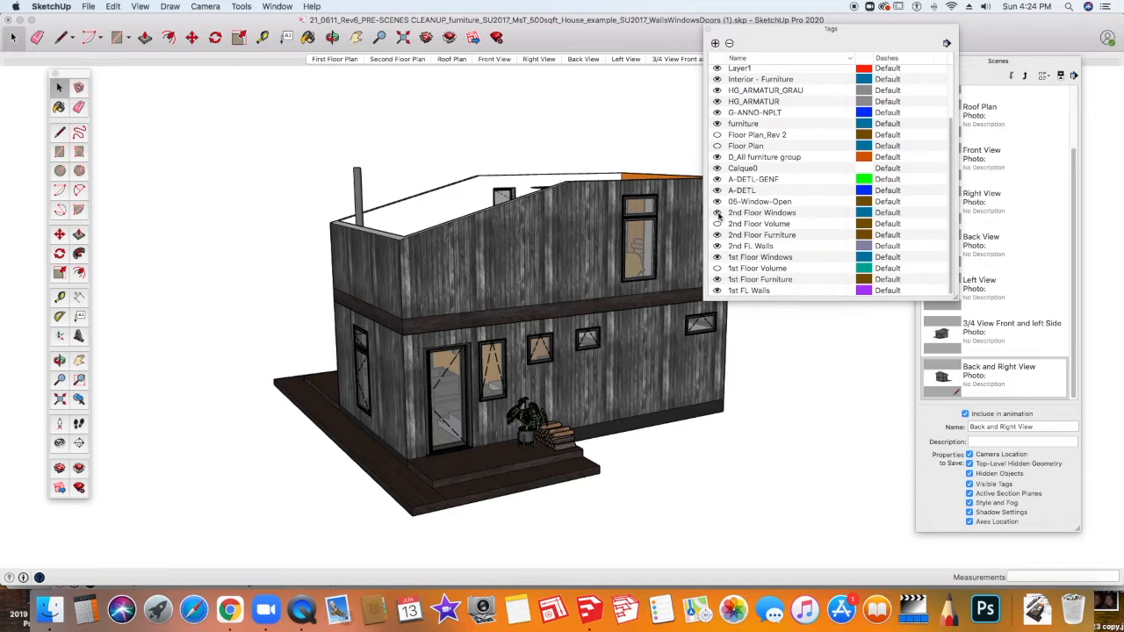
{"action": "left_click", "coordinate": [718, 213]}
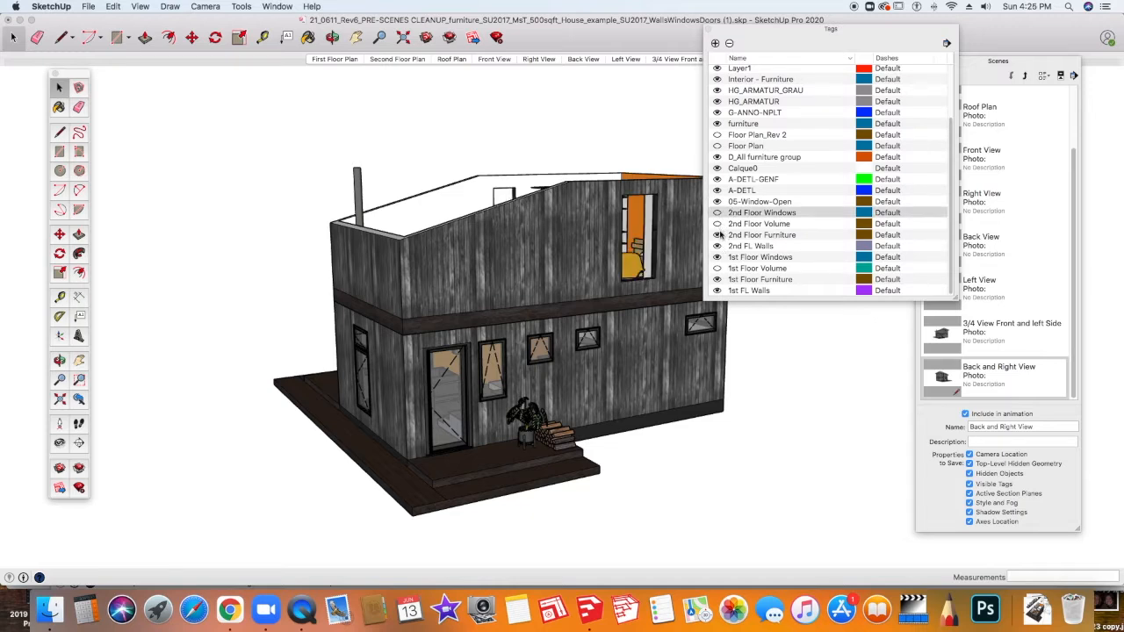
{"action": "left_click", "coordinate": [718, 236]}
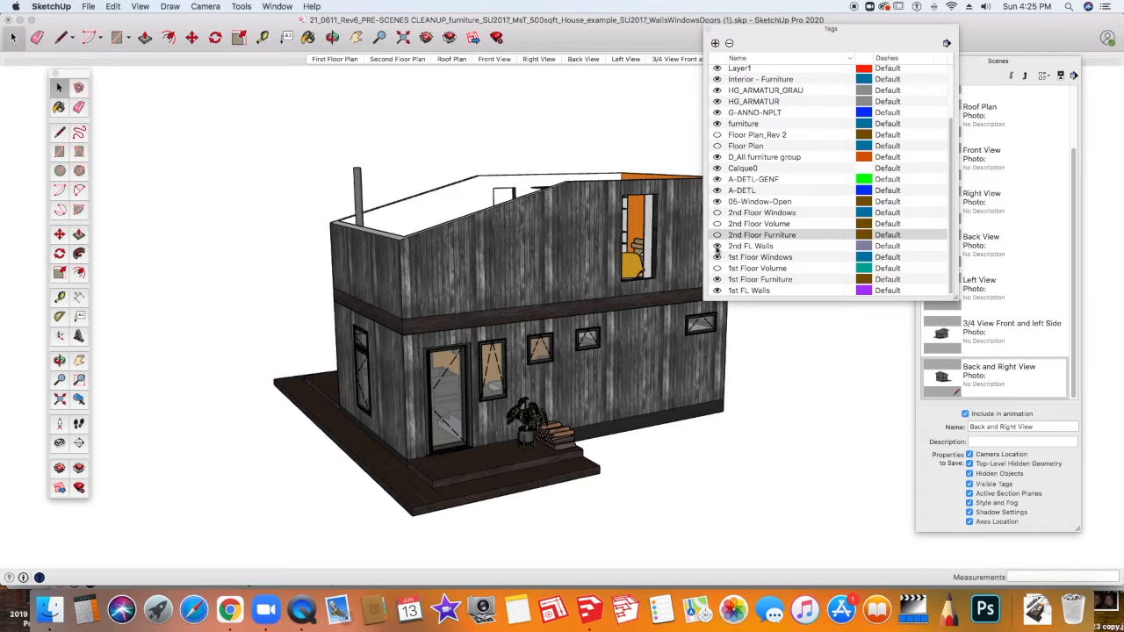
{"action": "left_click", "coordinate": [717, 247]}
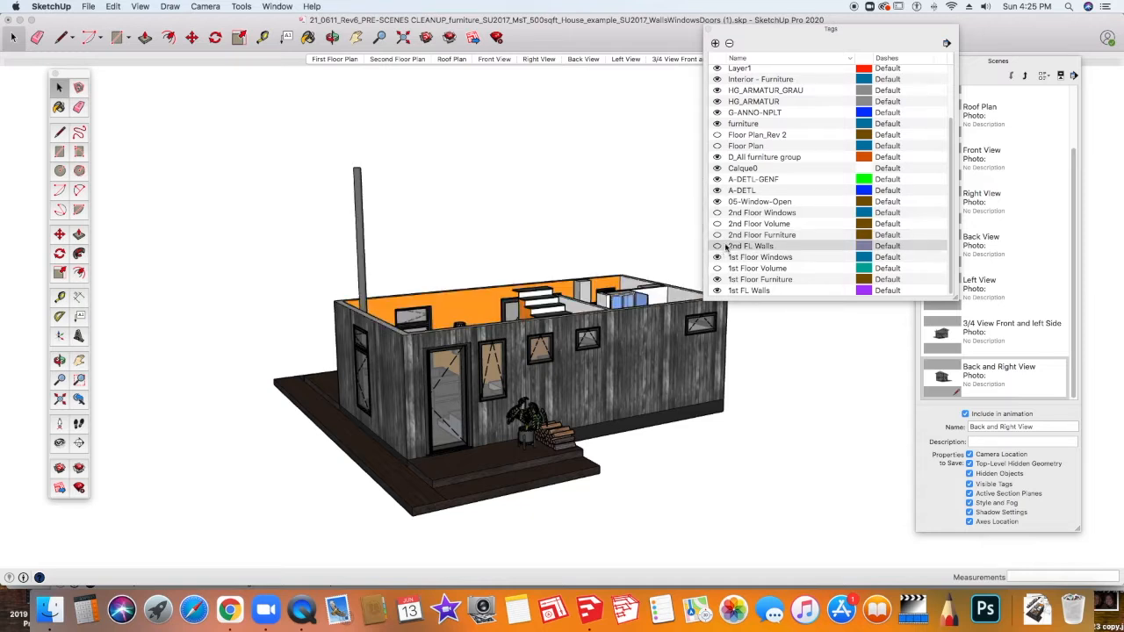
Orbit to a steep overhead view looking down into the furnished first floor
{"action": "key", "text": "o"}
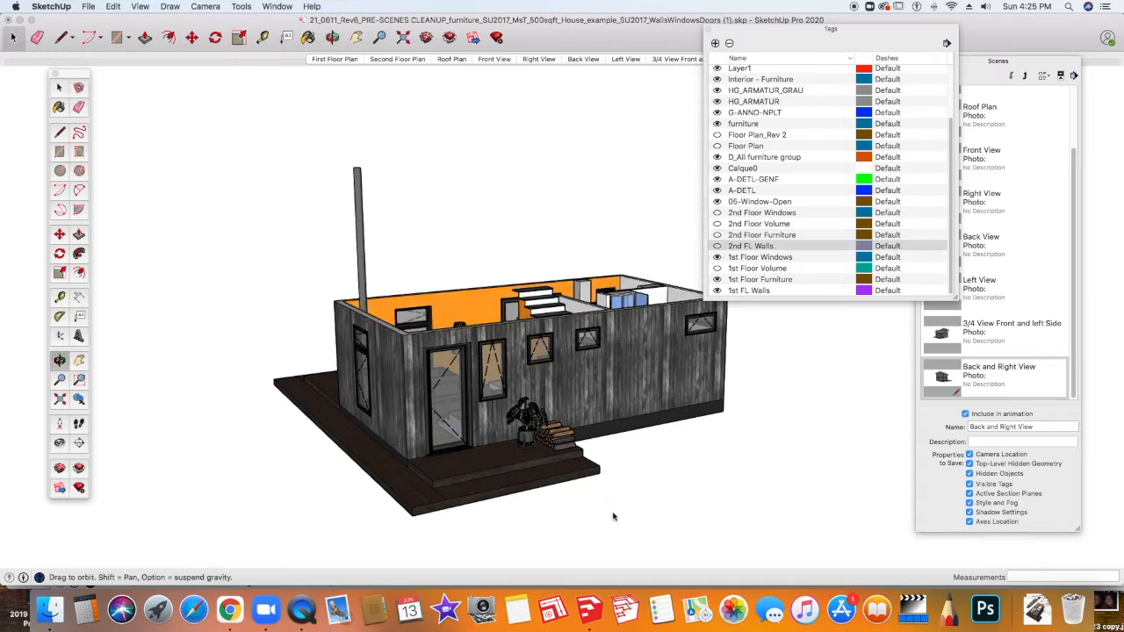
{"action": "left_click_drag", "start_coordinate": [517, 330], "coordinate": [535, 380]}
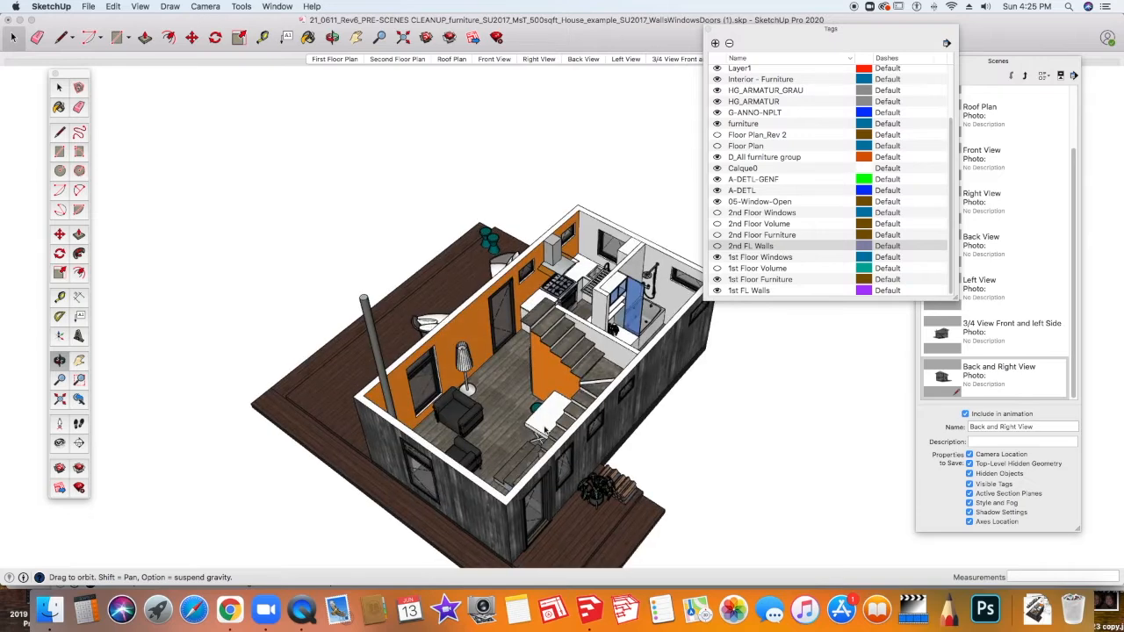
{"action": "left_click_drag", "start_coordinate": [555, 473], "coordinate": [506, 412]}
{"action": "key", "text": "space"}
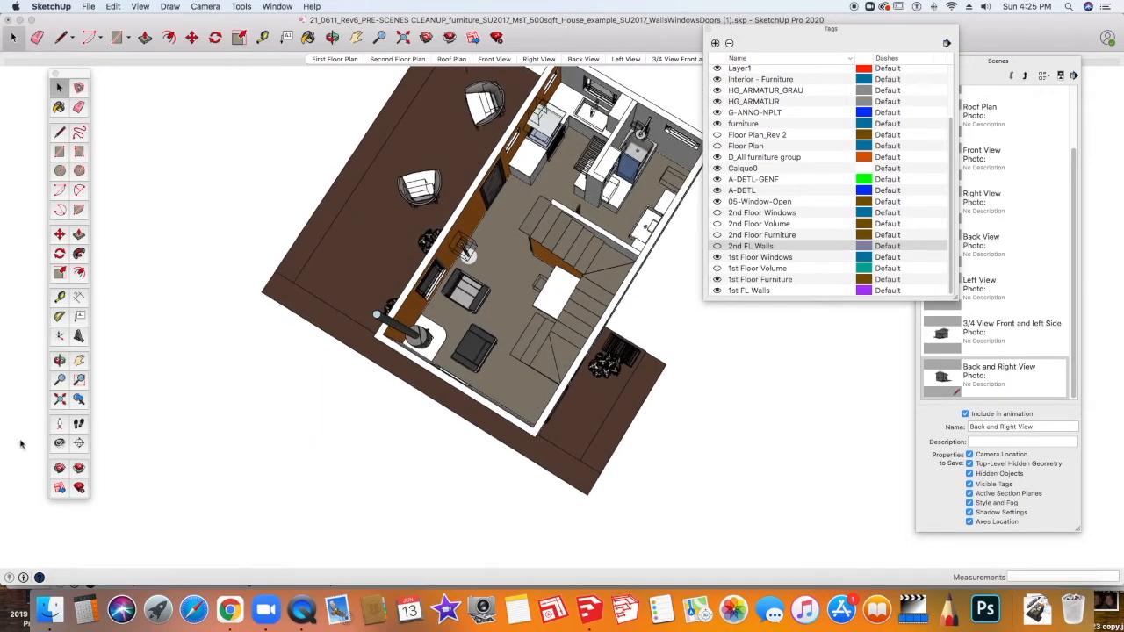
Position the camera in the living room corner at the near end of the first floor and show the 2nd FL Walls tag
{"action": "left_click", "coordinate": [59, 424]}
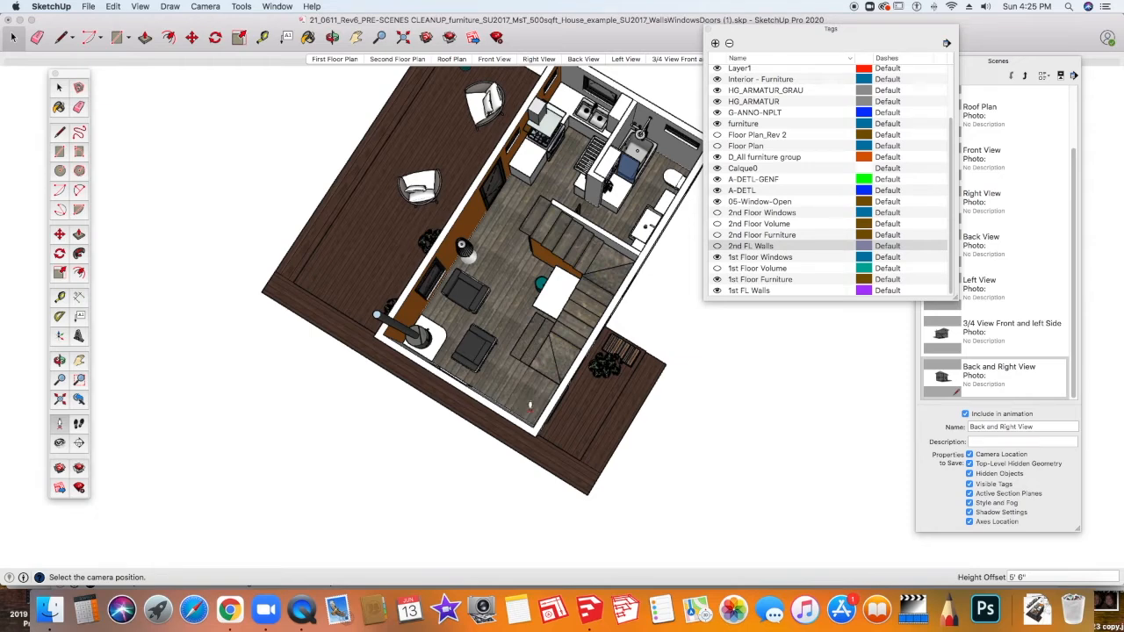
{"action": "left_click", "coordinate": [530, 404]}
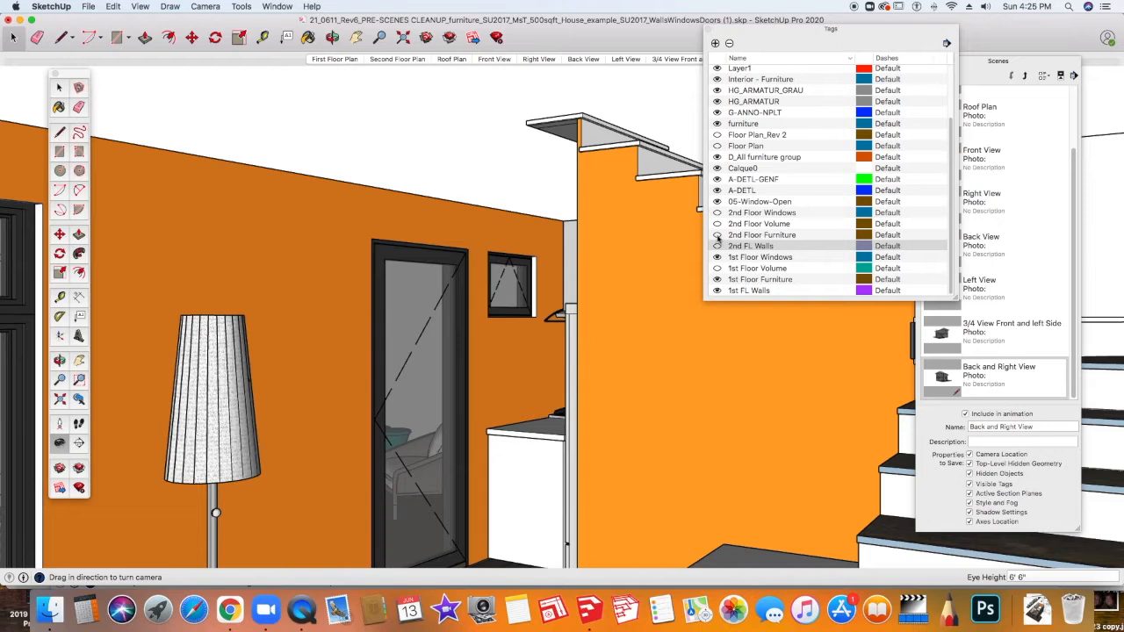
{"action": "left_click", "coordinate": [716, 247]}
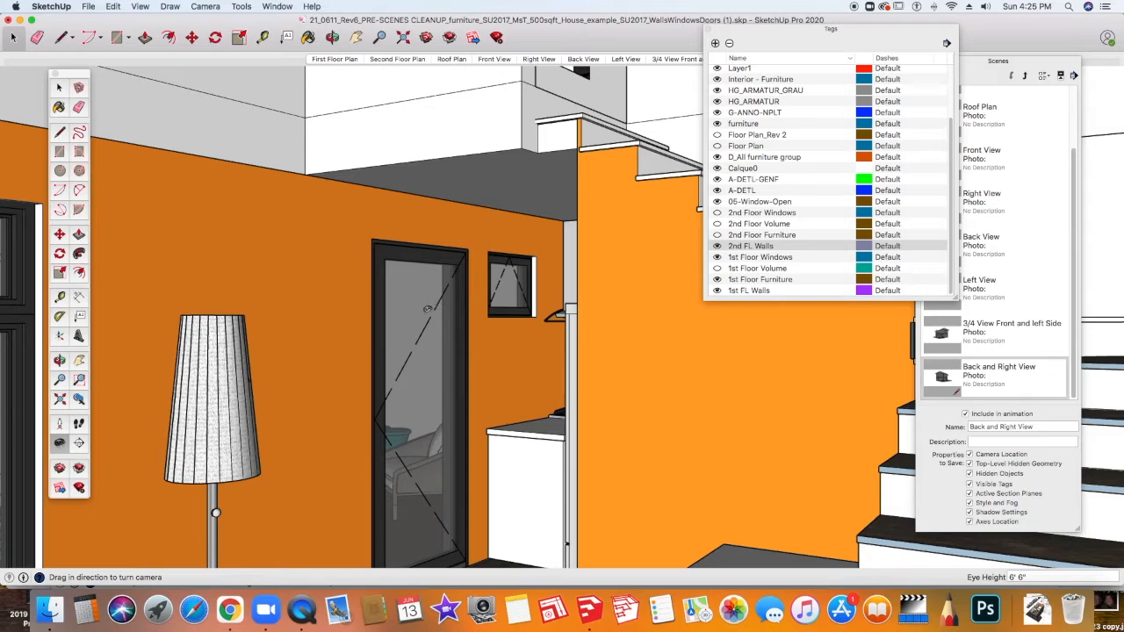
Turn the camera around the living room and frame the armchairs and floor lamp against the orange wall
{"action": "left_click_drag", "start_coordinate": [457, 299], "coordinate": [624, 307]}
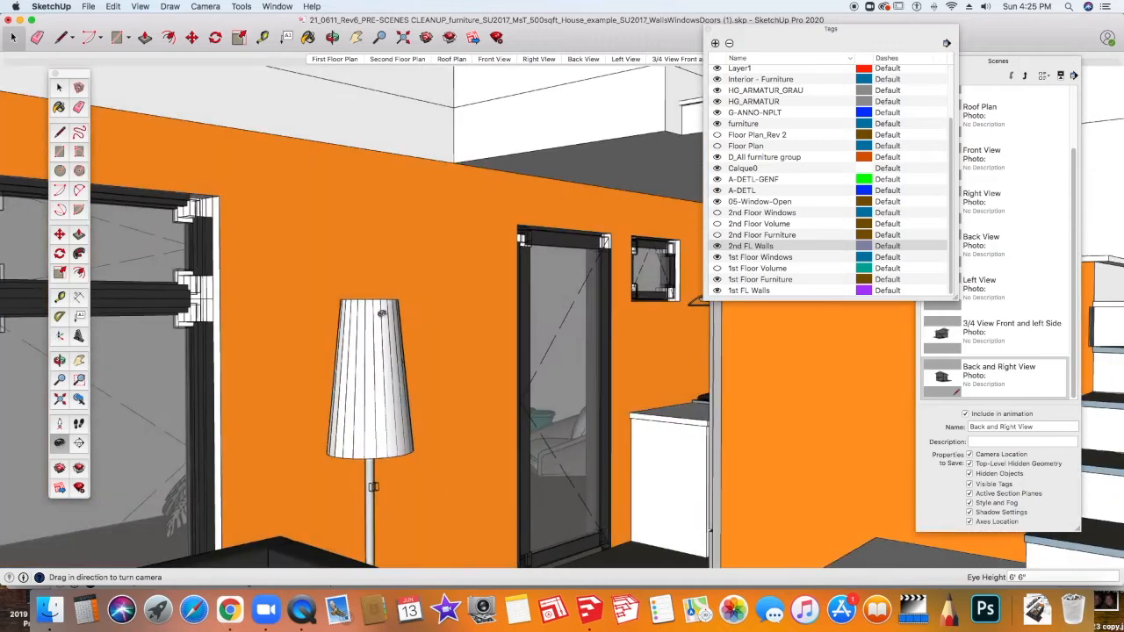
{"action": "left_click_drag", "start_coordinate": [430, 313], "coordinate": [358, 327]}
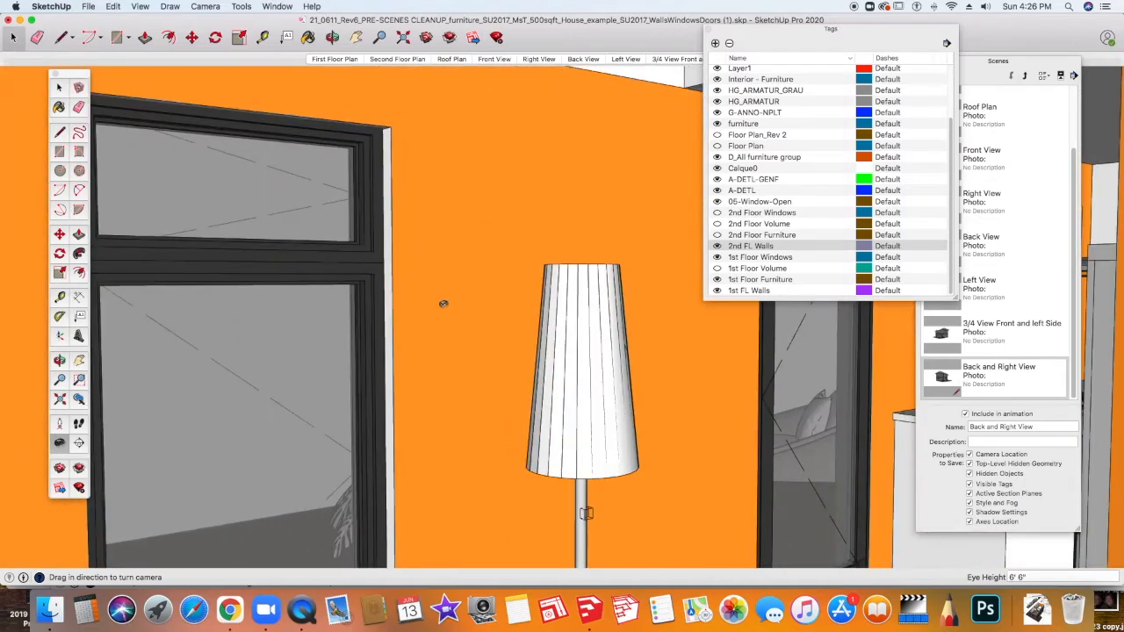
{"action": "key", "text": "o"}
{"action": "middle_click_drag", "start_coordinate": [477, 293], "coordinate": [547, 185], "text": "shift"}
{"action": "middle_click_drag", "start_coordinate": [538, 363], "coordinate": [496, 301], "text": "shift"}
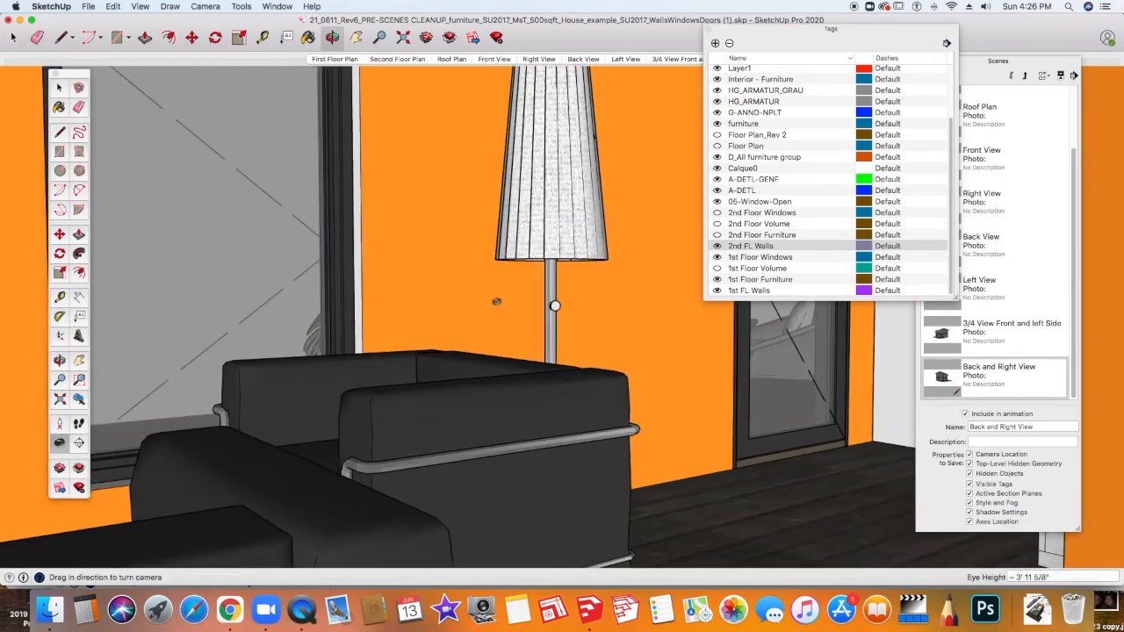
{"action": "scroll", "coordinate": [495, 301], "scroll_direction": "down", "scroll_amount": 2}
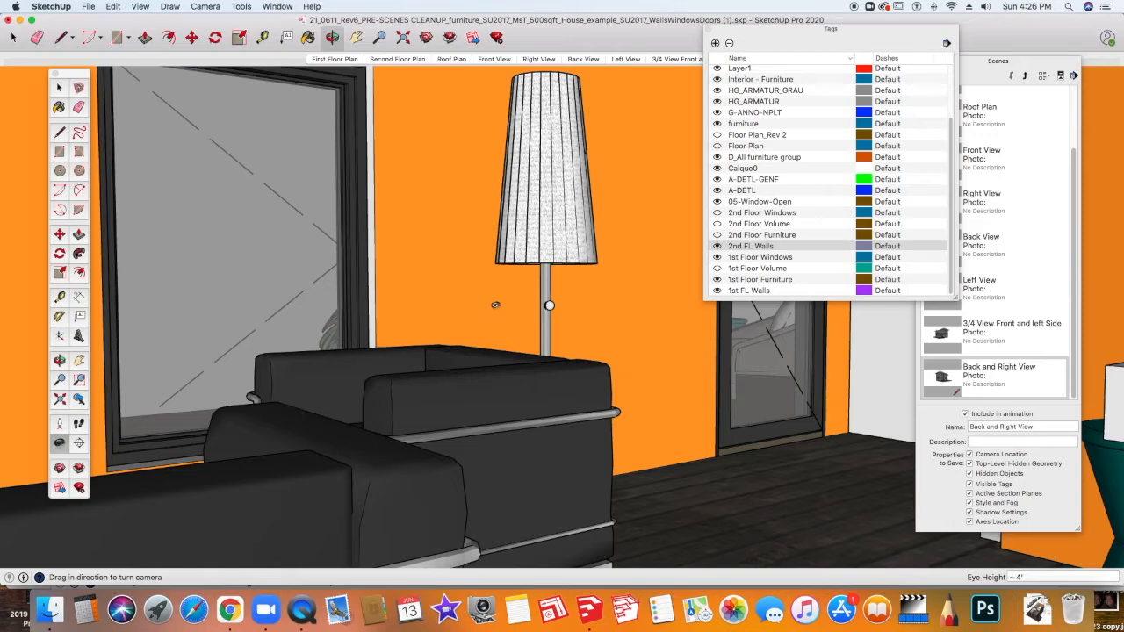
Set the camera's field of view to 60 degrees and close the Tags window
{"action": "left_click", "coordinate": [205, 7]}
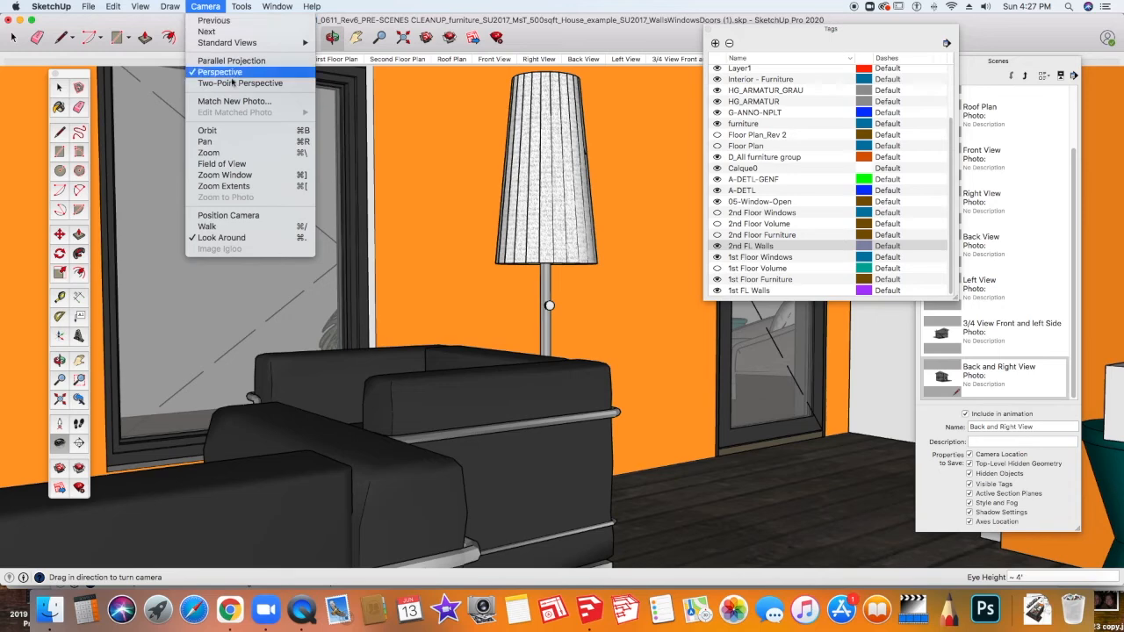
{"action": "left_click", "coordinate": [241, 165]}
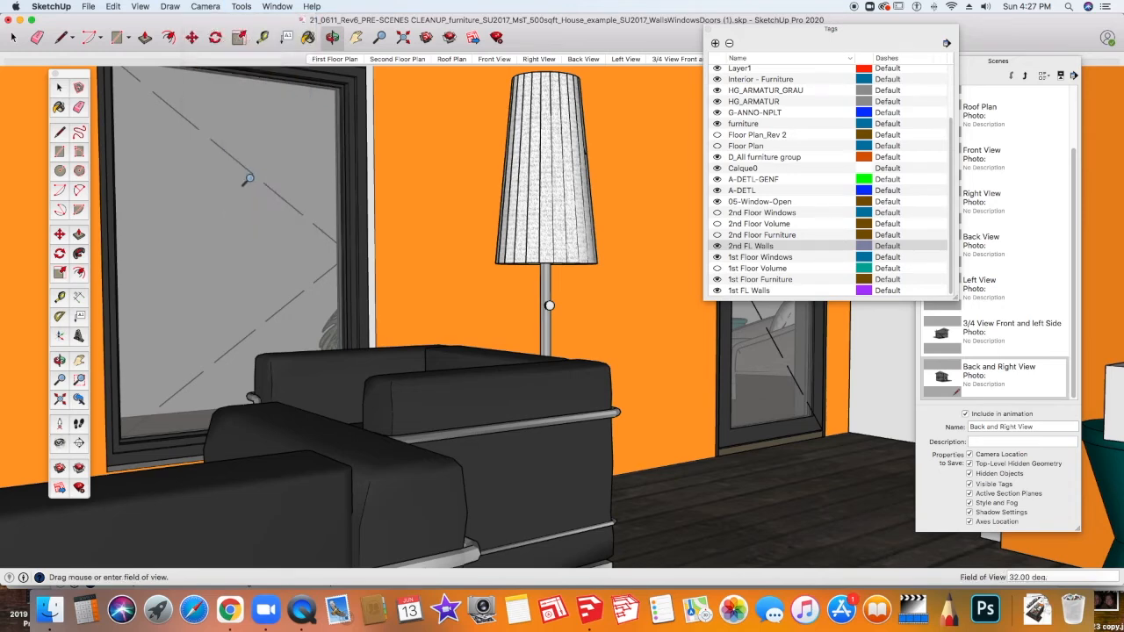
{"action": "double_click", "coordinate": [1028, 576]}
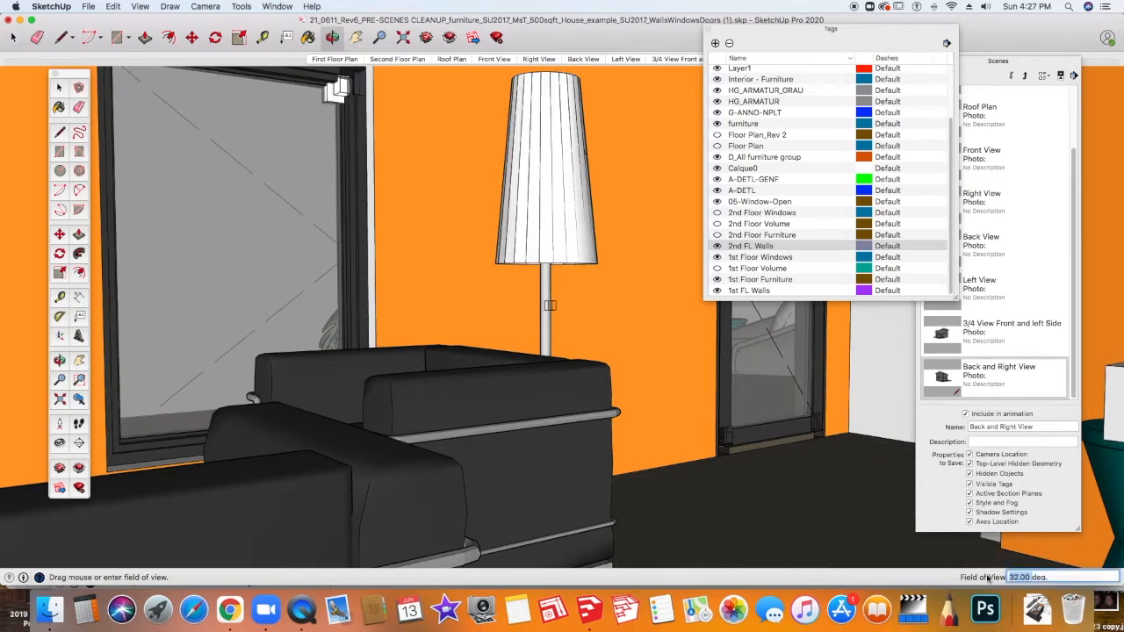
{"action": "type", "text": "60"}
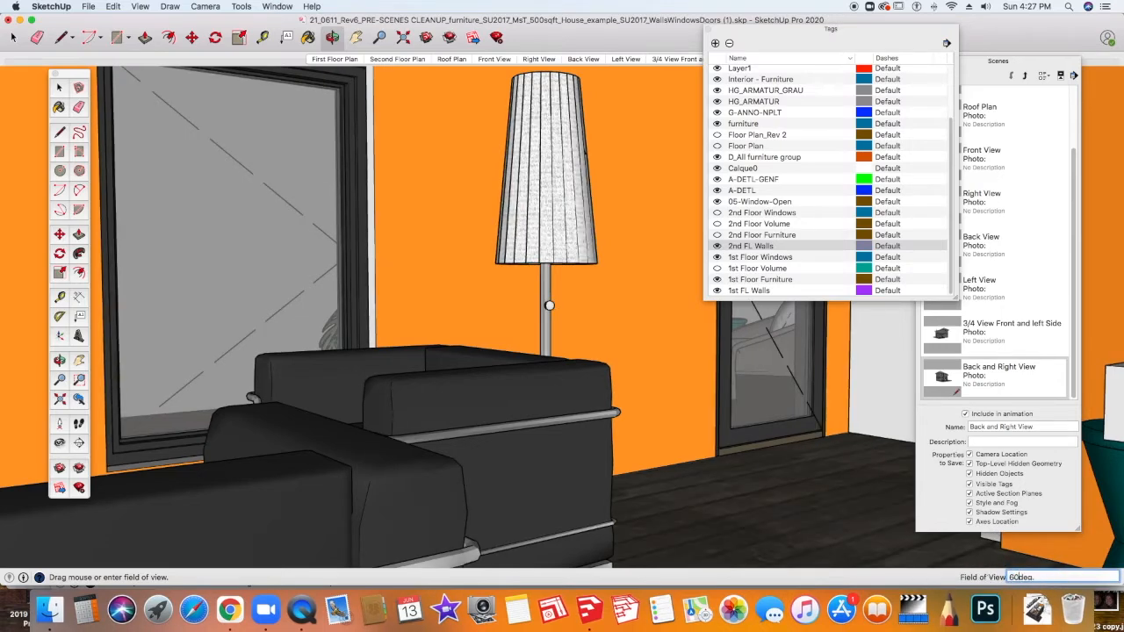
{"action": "key", "text": "Return"}
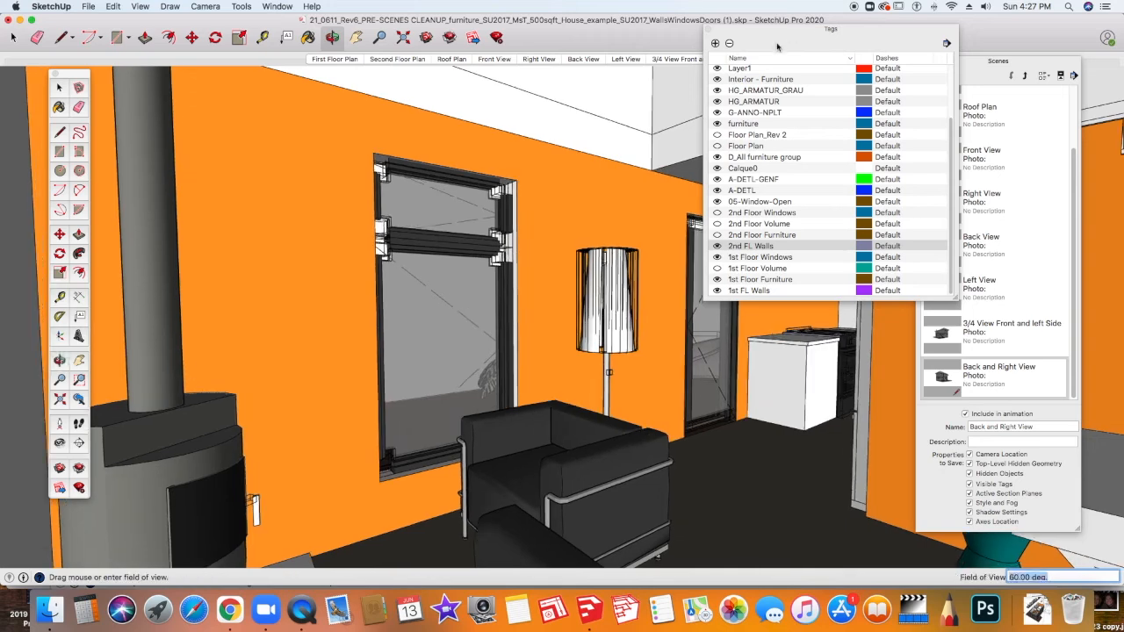
{"action": "left_click", "coordinate": [708, 29]}
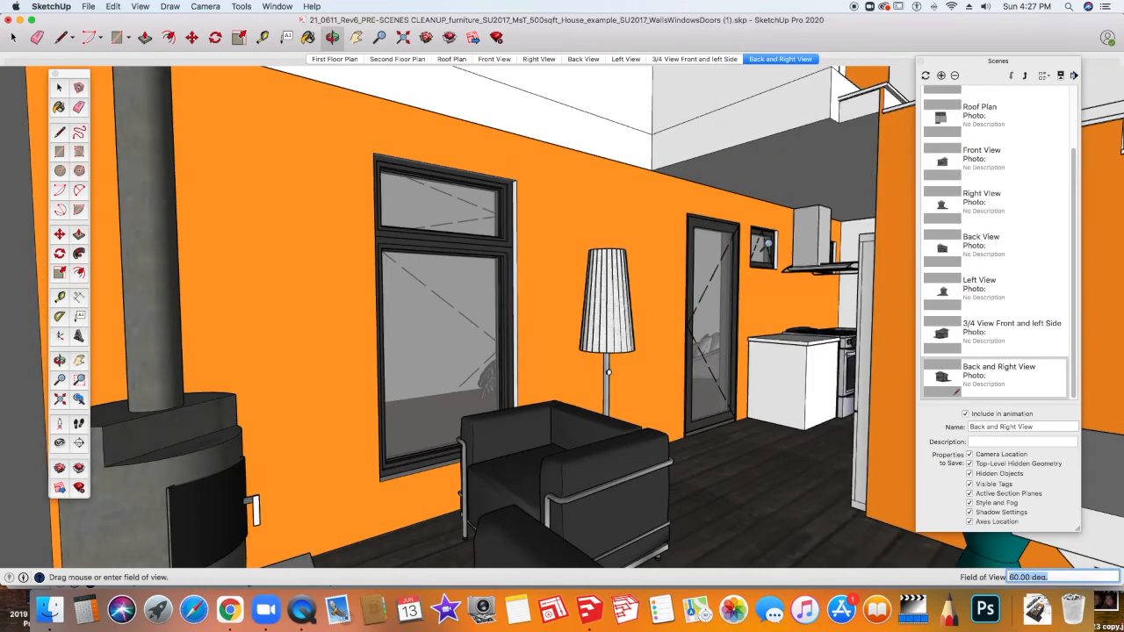
Reframe the living room to include the stove, both armchairs, the table and the start of the stairs
{"action": "middle_click_drag", "start_coordinate": [735, 424], "coordinate": [733, 394]}
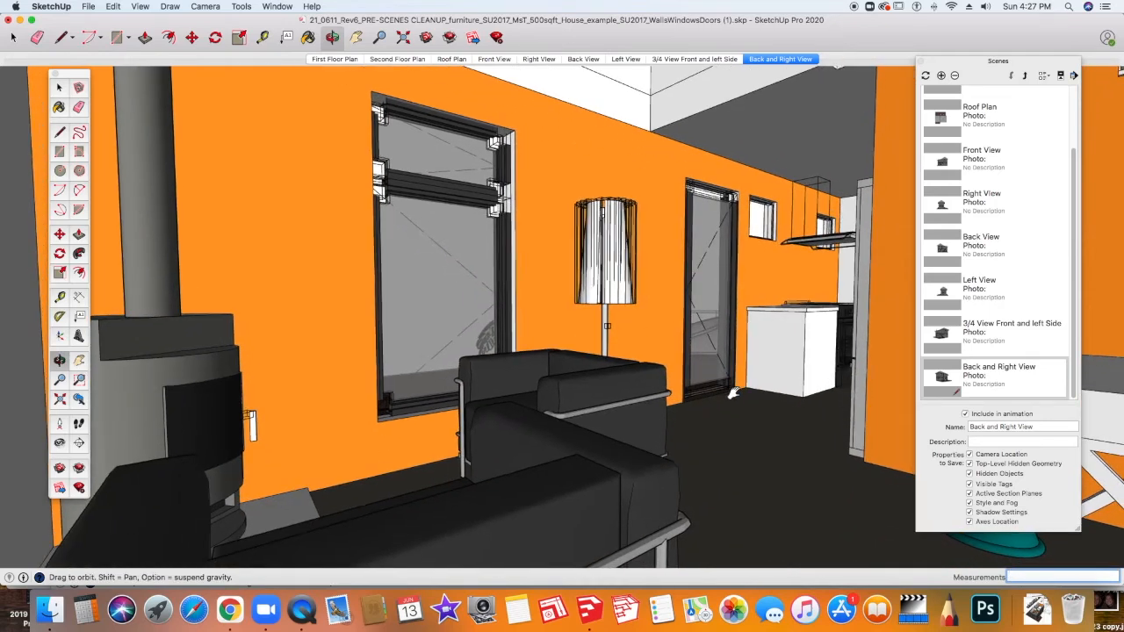
{"action": "scroll", "coordinate": [740, 320], "scroll_direction": "down", "scroll_amount": 2}
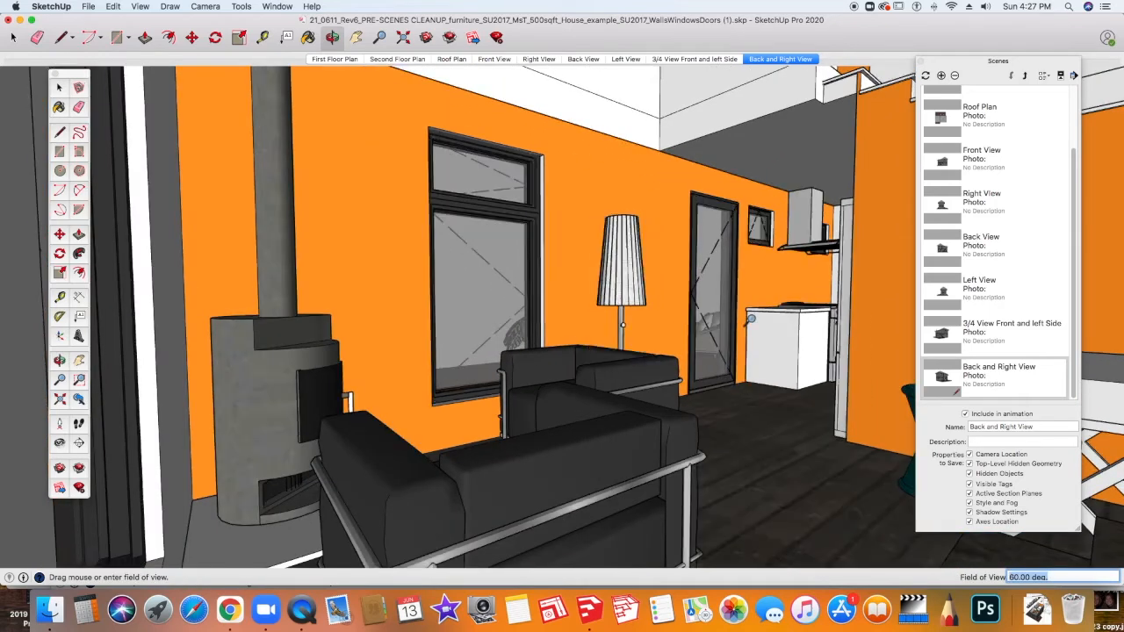
{"action": "middle_click_drag", "start_coordinate": [751, 320], "coordinate": [673, 326]}
{"action": "scroll", "coordinate": [672, 327], "scroll_direction": "down", "scroll_amount": 3}
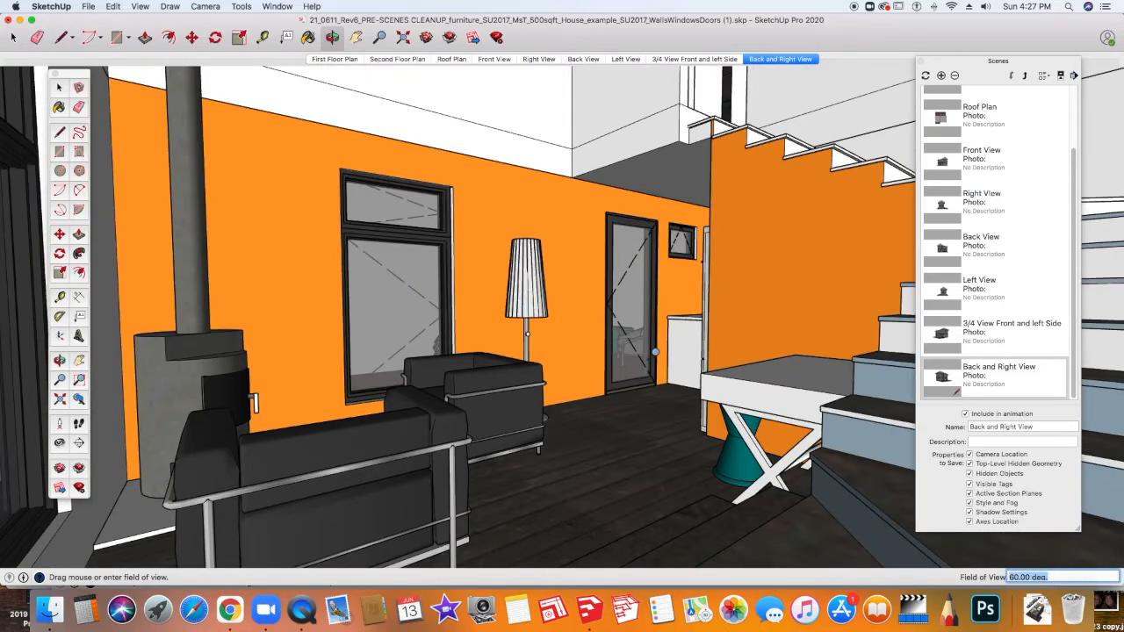
{"action": "middle_click_drag", "start_coordinate": [655, 354], "coordinate": [685, 346], "text": "shift"}
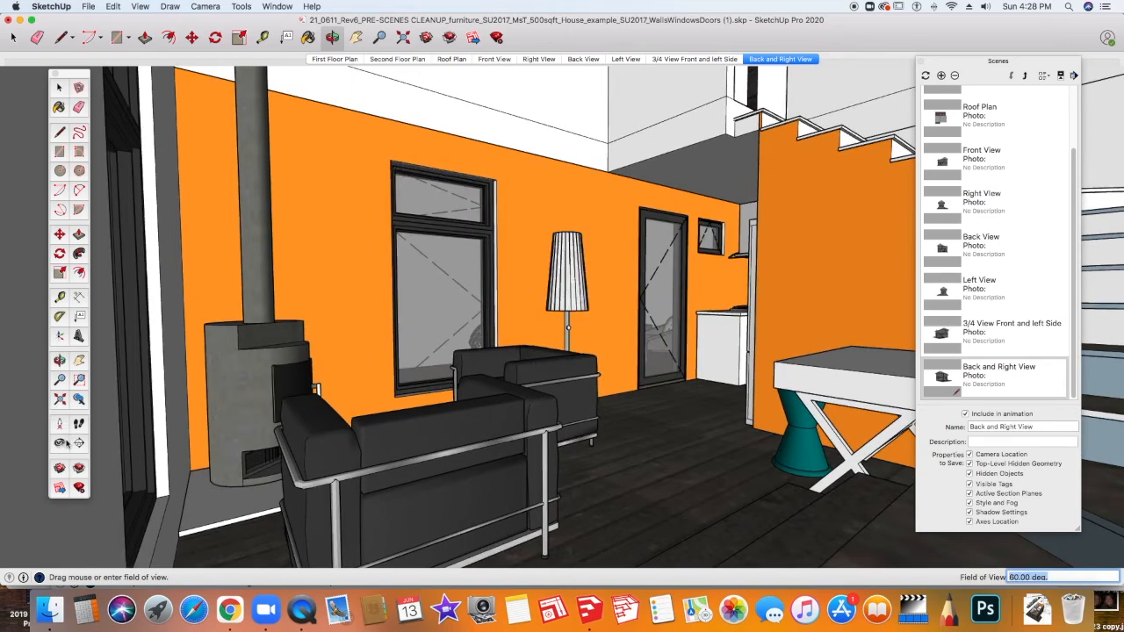
Set the camera's eye height to 6' 2" and tilt the living room view down towards the floor
{"action": "left_click", "coordinate": [59, 442]}
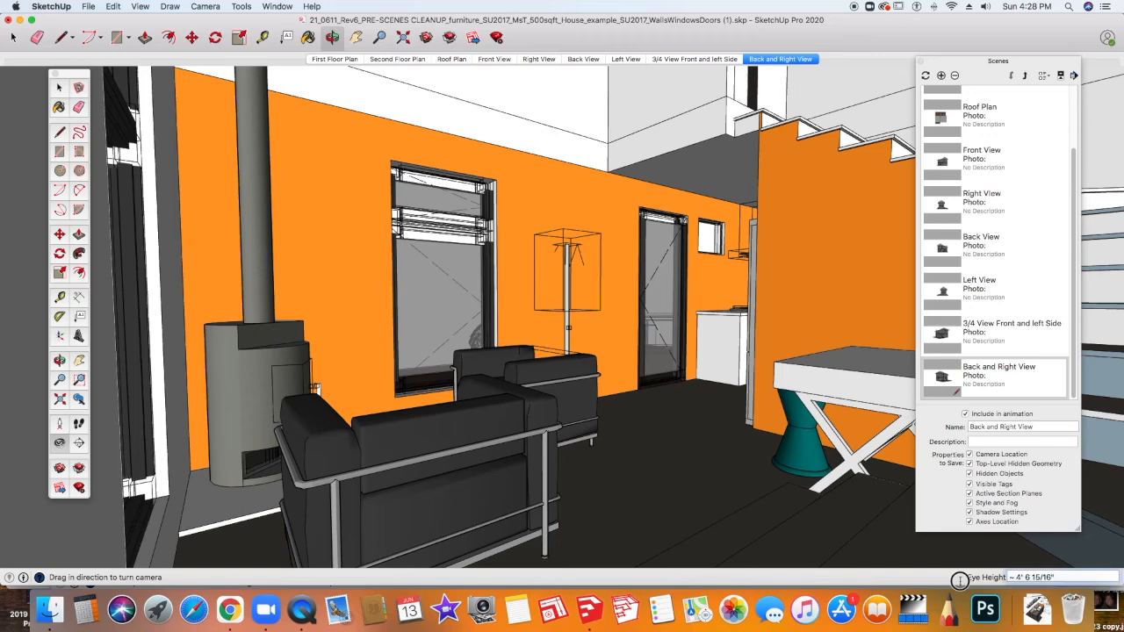
{"action": "left_click", "coordinate": [1065, 577]}
{"action": "type", "text": "6'"}
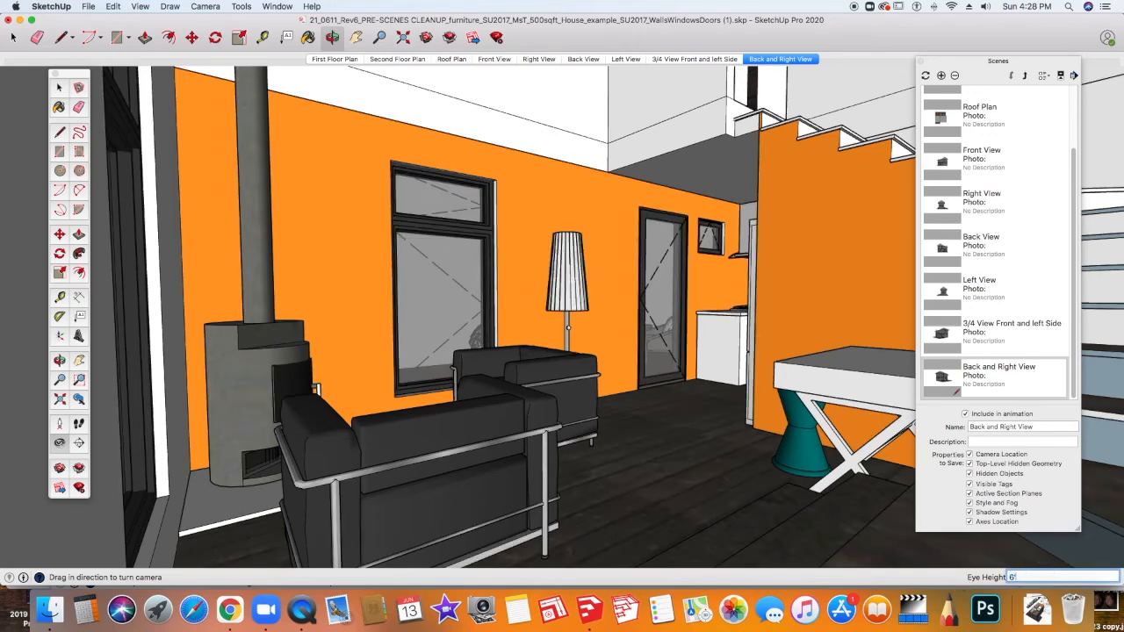
{"action": "type", "text": " 2"}
{"action": "key", "text": "Return"}
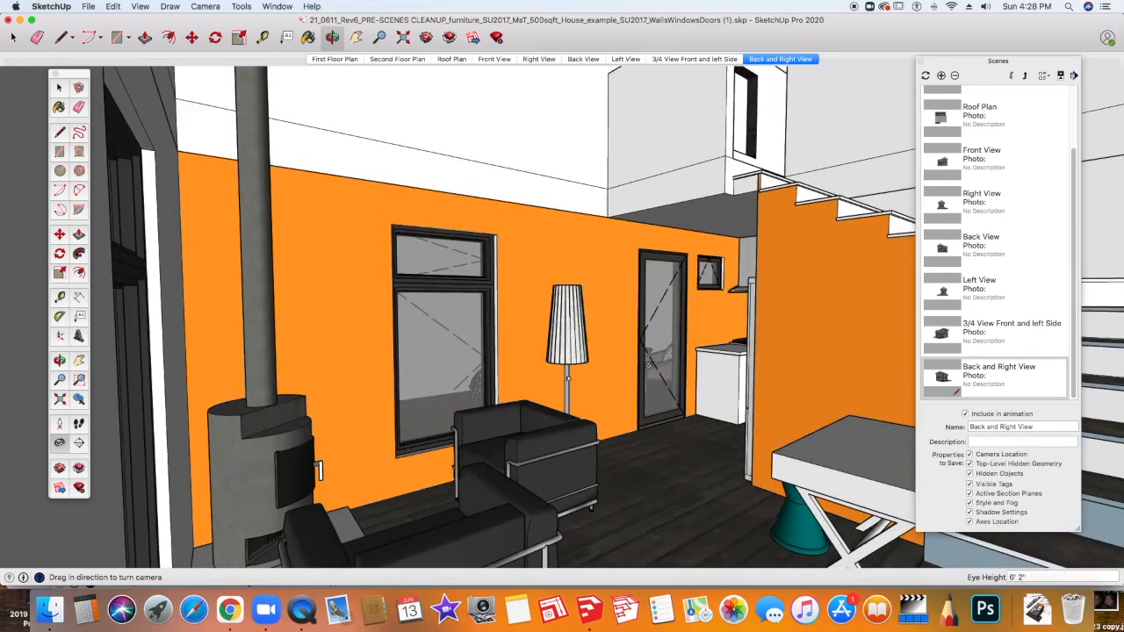
{"action": "left_click_drag", "start_coordinate": [552, 301], "coordinate": [523, 424]}
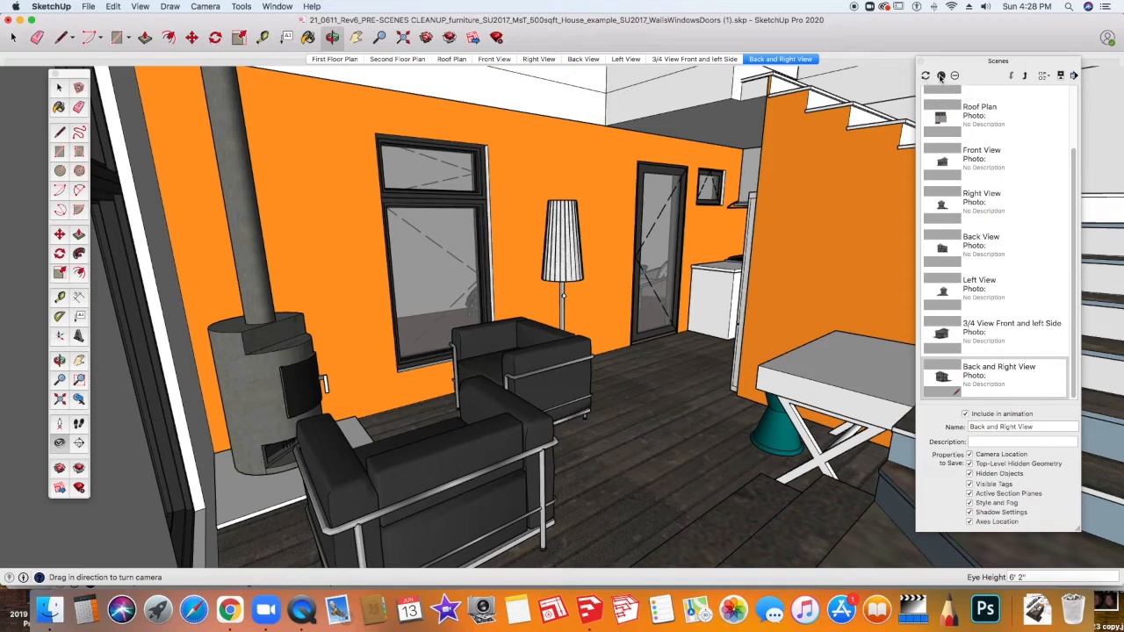
Add a scene of the living room view and name it "Entrance"
{"action": "left_click", "coordinate": [940, 76]}
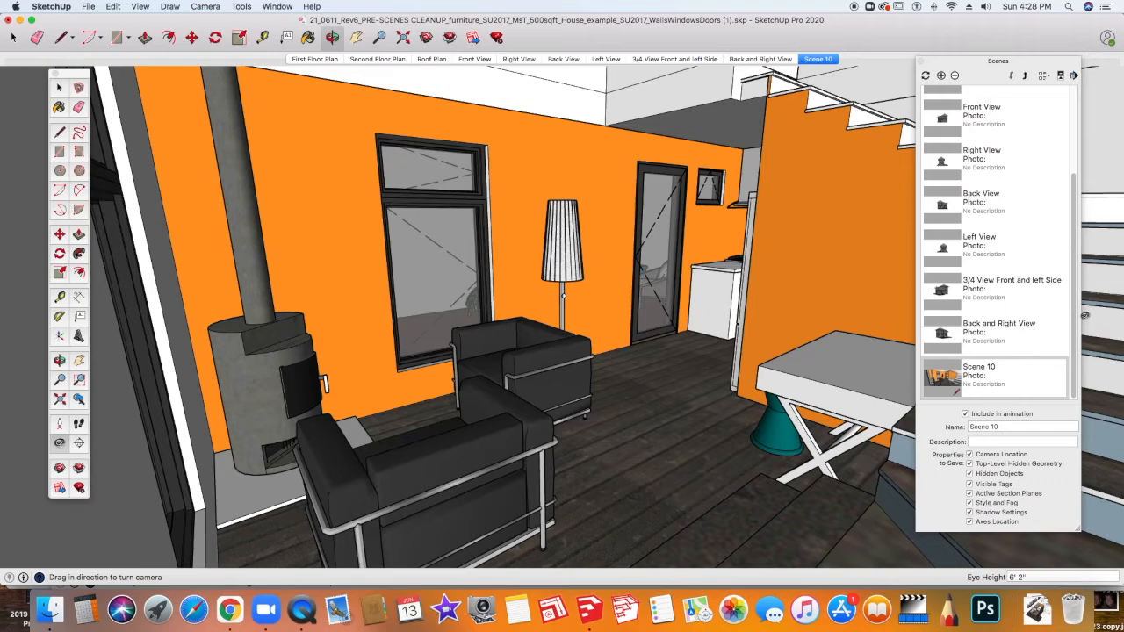
{"action": "scroll", "coordinate": [1085, 316], "scroll_direction": "up", "scroll_amount": 1}
{"action": "left_click", "coordinate": [1005, 427]}
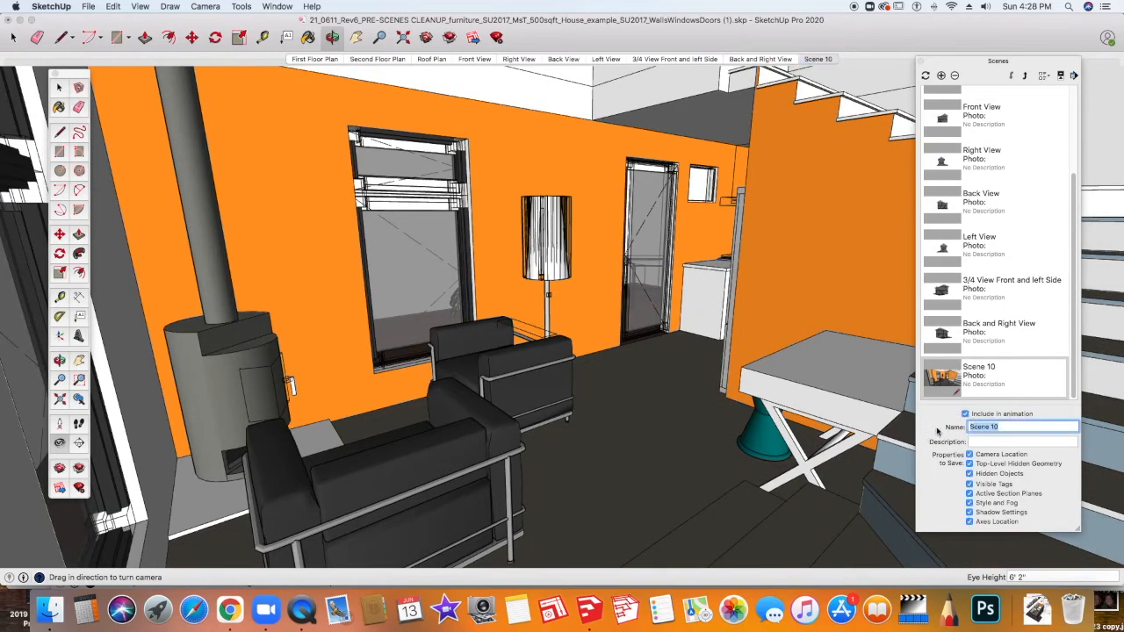
{"action": "type", "text": "Entrance"}
{"action": "key", "text": "Return"}
Move the camera past the glass door to the kitchen and turn it to face the stove and sink
{"action": "middle_click_drag", "start_coordinate": [634, 307], "coordinate": [634, 334], "text": "shift"}
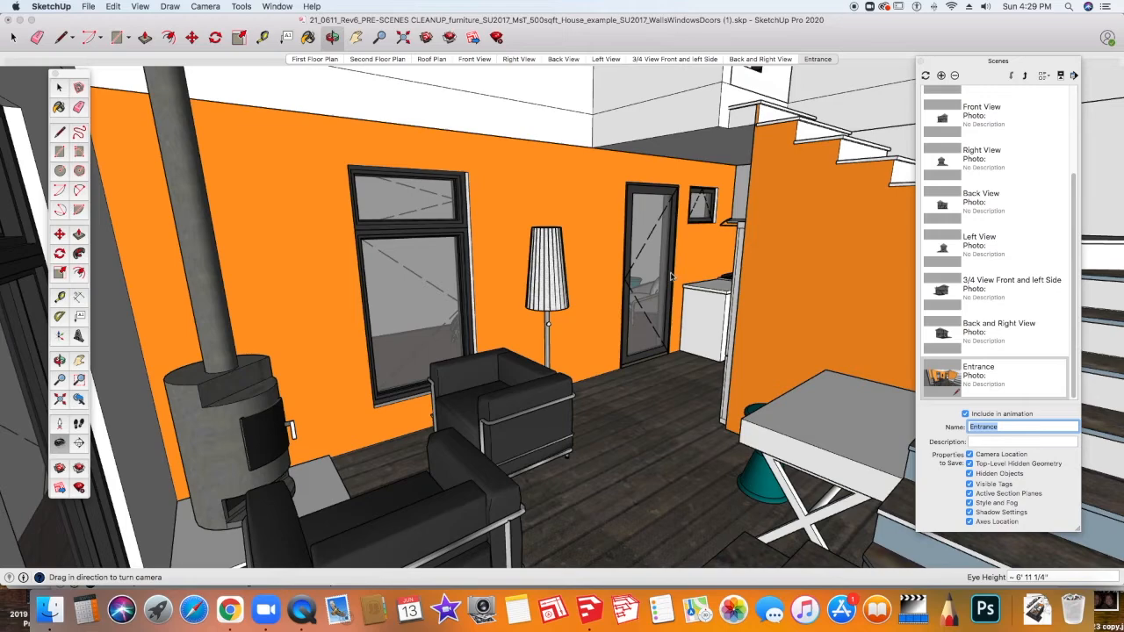
{"action": "scroll", "coordinate": [690, 281], "scroll_direction": "up", "scroll_amount": 2}
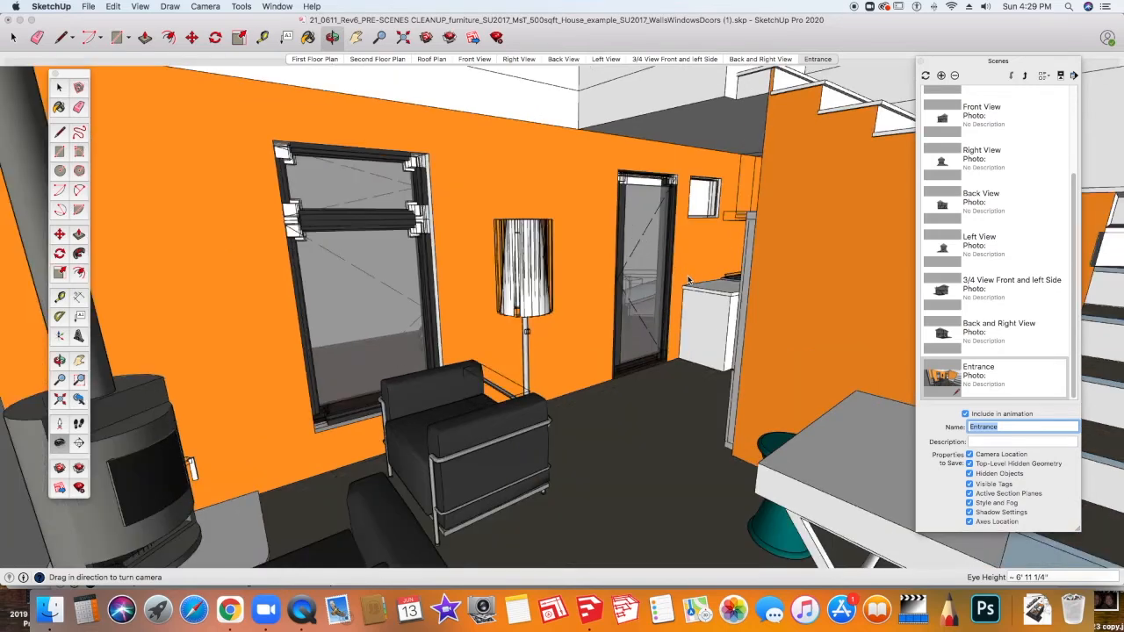
{"action": "scroll", "coordinate": [689, 281], "scroll_direction": "up", "scroll_amount": 5}
{"action": "middle_click_drag", "start_coordinate": [690, 282], "coordinate": [718, 280], "text": "shift"}
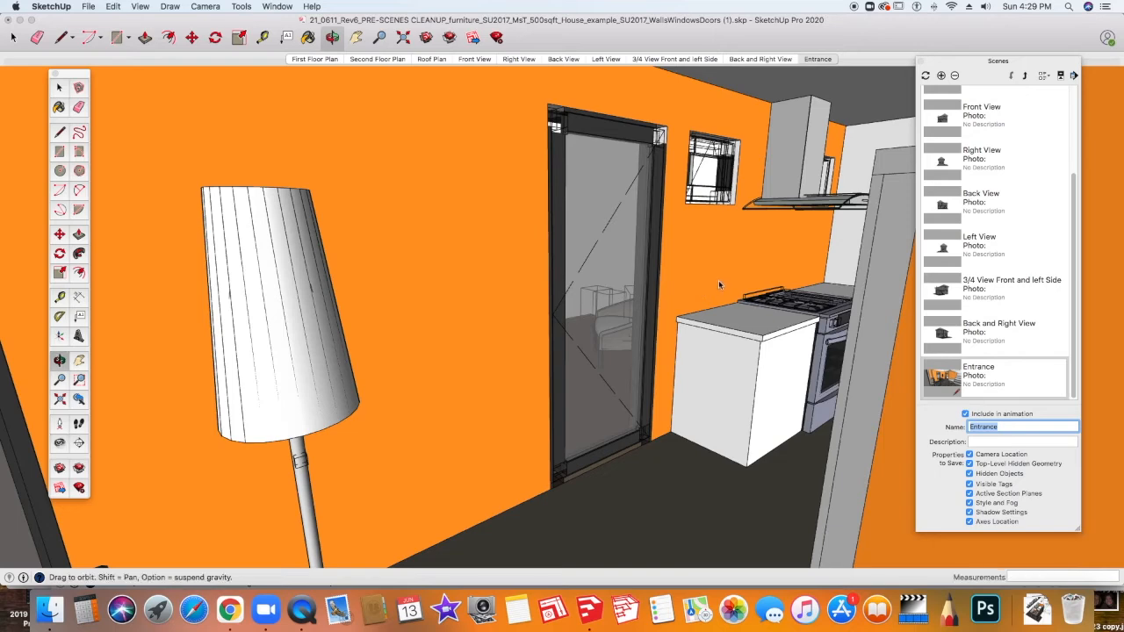
{"action": "scroll", "coordinate": [718, 280], "scroll_direction": "up", "scroll_amount": 4}
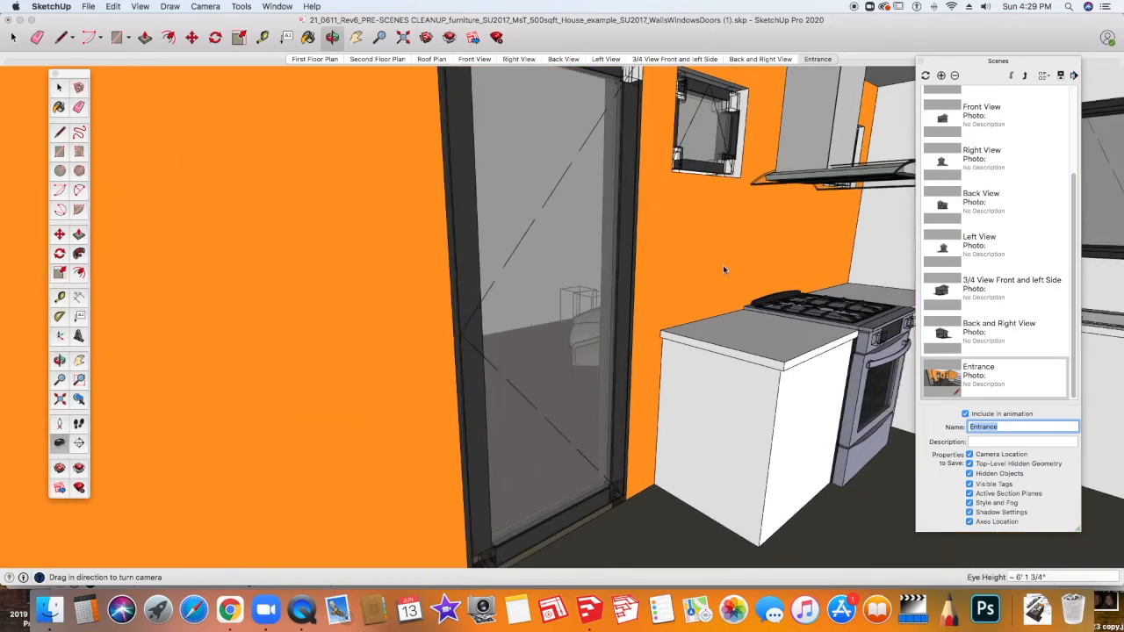
{"action": "scroll", "coordinate": [724, 269], "scroll_direction": "up", "scroll_amount": 2}
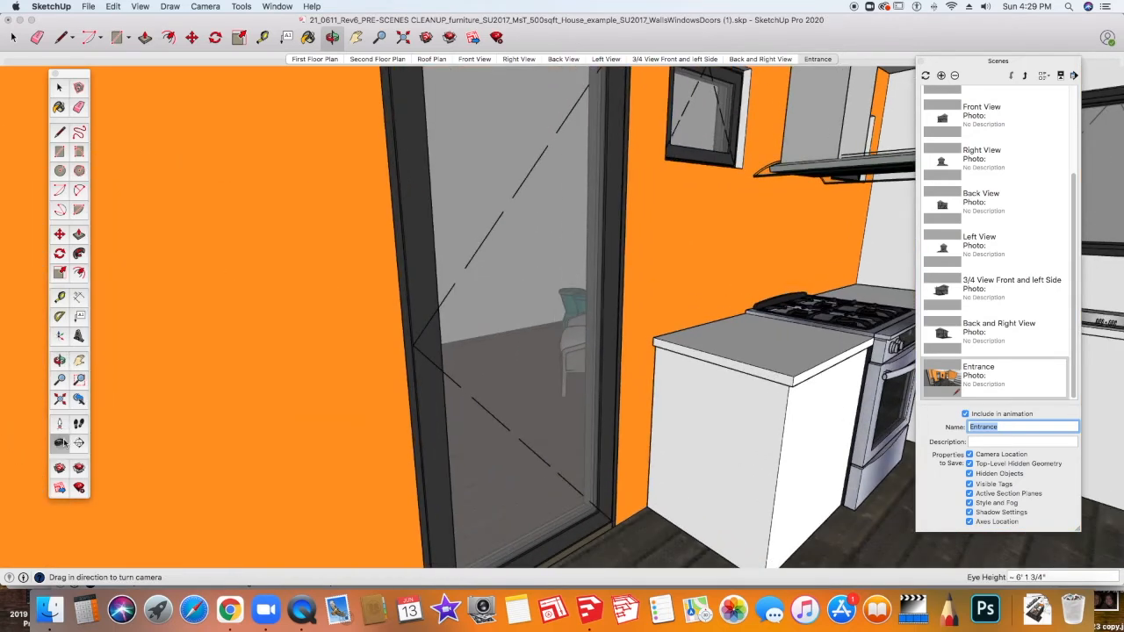
{"action": "left_click_drag", "start_coordinate": [801, 258], "coordinate": [674, 244]}
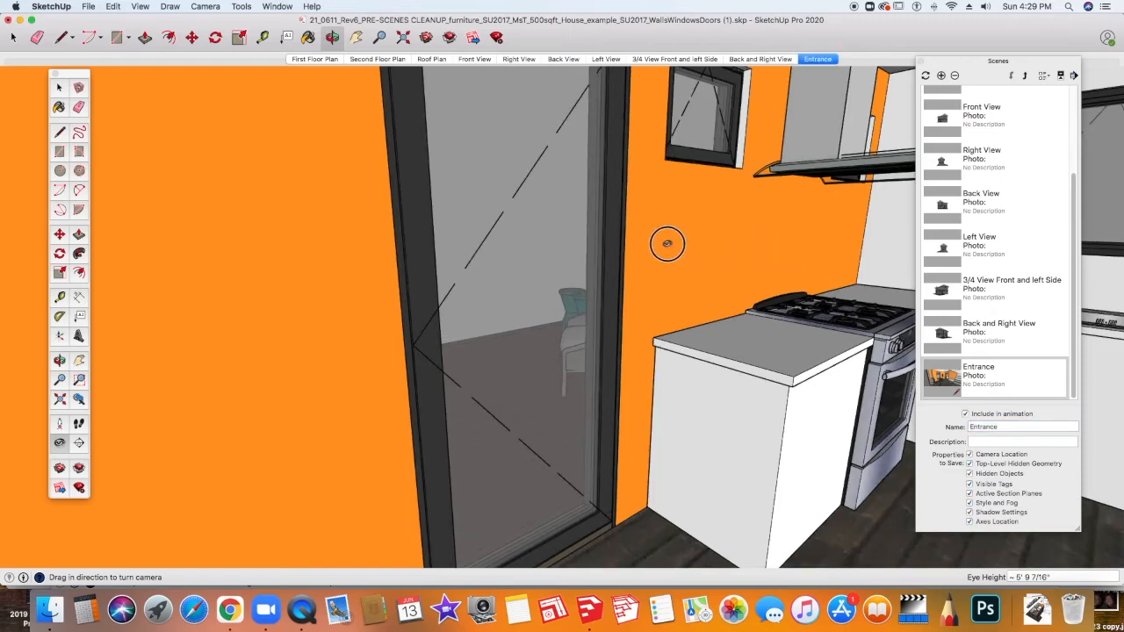
{"action": "left_click_drag", "start_coordinate": [755, 228], "coordinate": [878, 233]}
{"action": "left_click_drag", "start_coordinate": [685, 236], "coordinate": [640, 258]}
Set the eye height of the kitchen view to 6' 2"
{"action": "left_click", "coordinate": [1023, 577]}
{"action": "type", "text": "6' 2"}
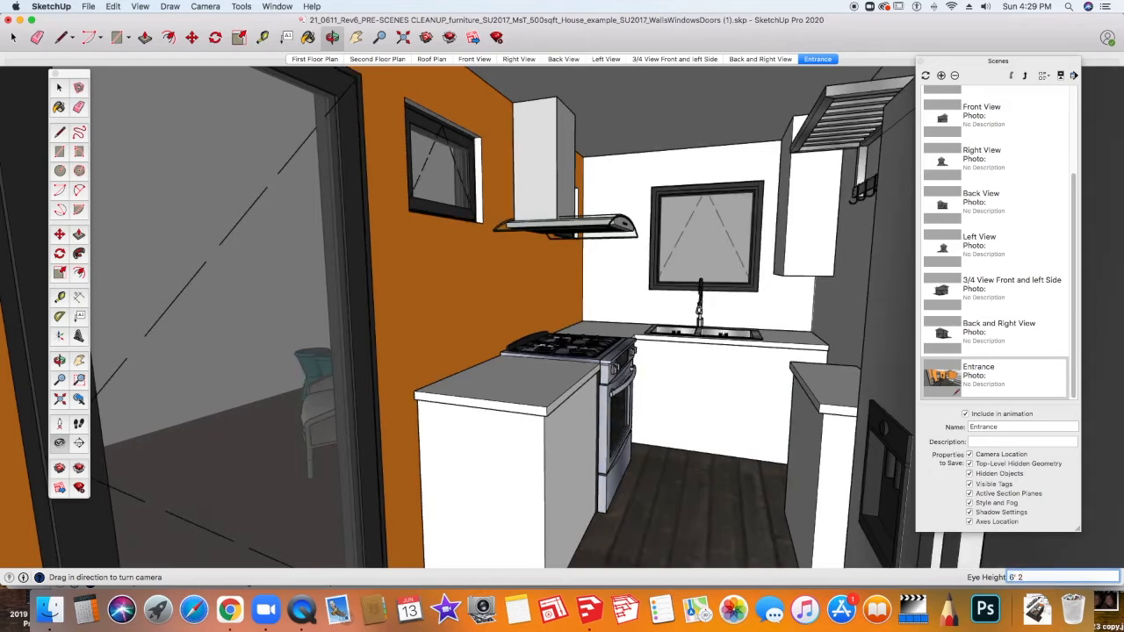
{"action": "type", "text": "\""}
{"action": "key", "text": "Return"}
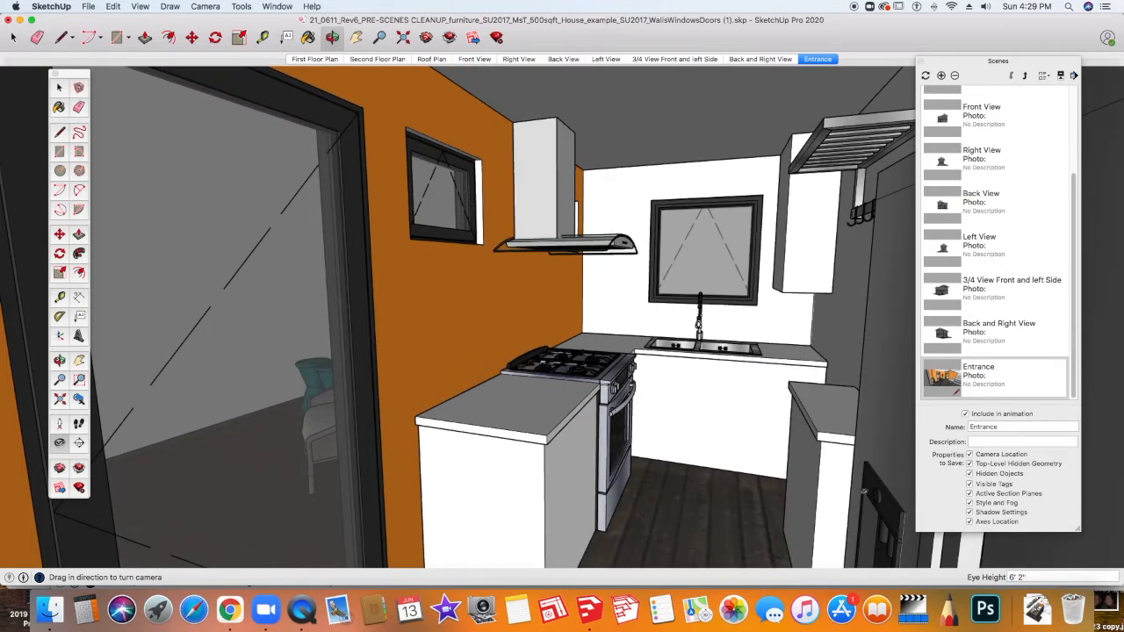
Fine-tune the kitchen view and save it as a scene named "Kitchen"
{"action": "key", "text": "o"}
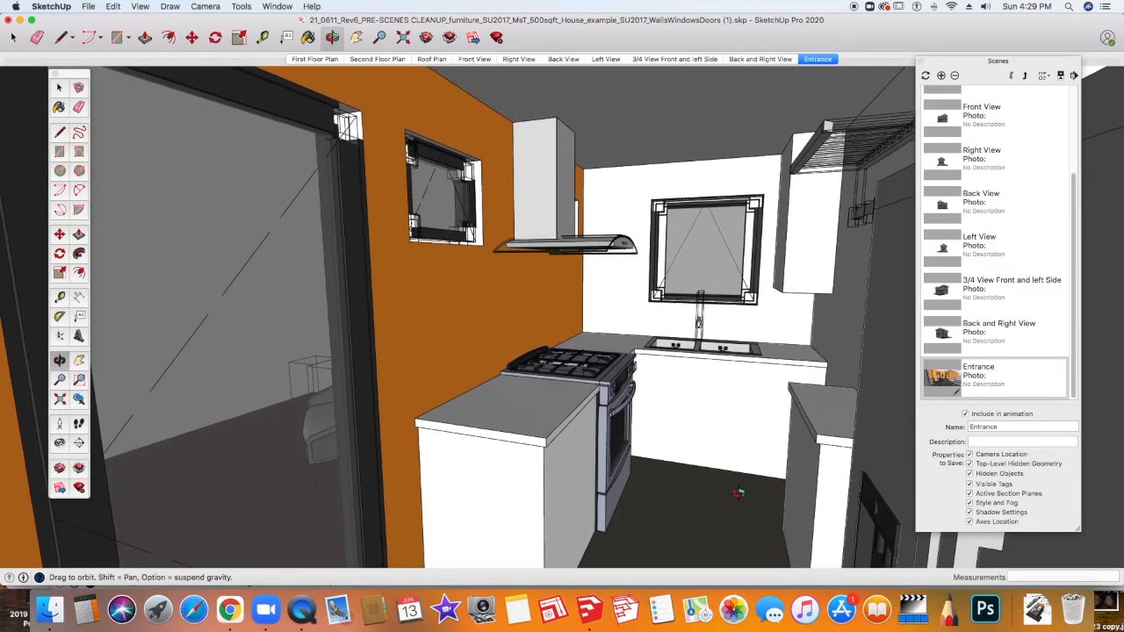
{"action": "left_click_drag", "start_coordinate": [738, 493], "coordinate": [736, 490]}
{"action": "middle_click_drag", "start_coordinate": [736, 488], "coordinate": [737, 489]}
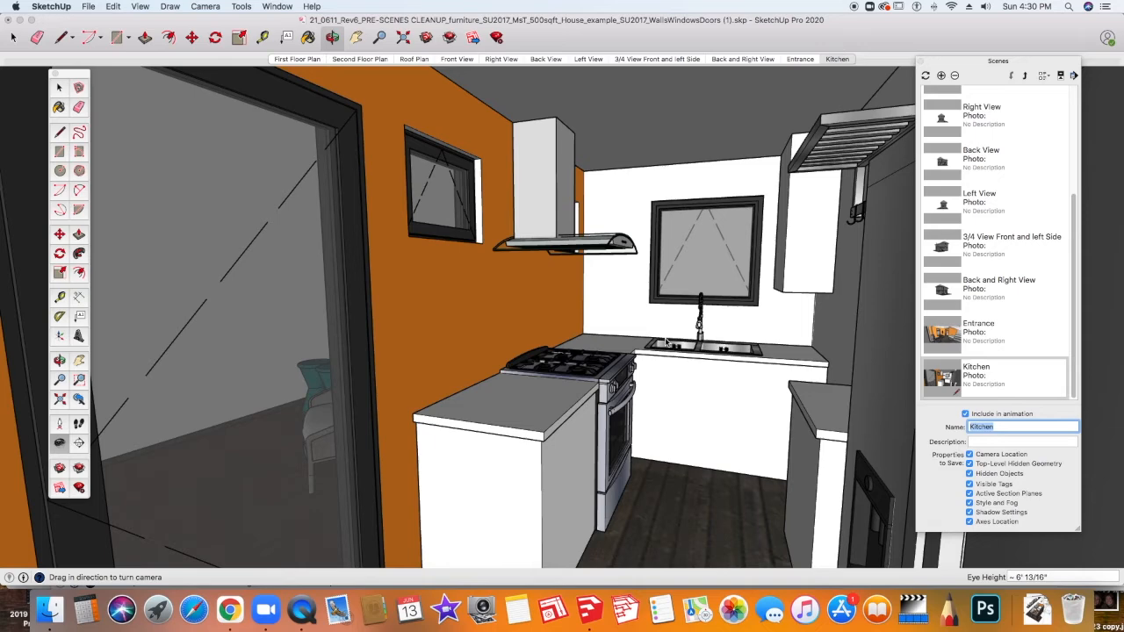
Turn the camera away from the kitchen sink and move it past the partition wall into the bathroom
{"action": "scroll", "coordinate": [668, 342], "scroll_direction": "up", "scroll_amount": 3}
{"action": "left_click_drag", "start_coordinate": [668, 342], "coordinate": [3, 423]}
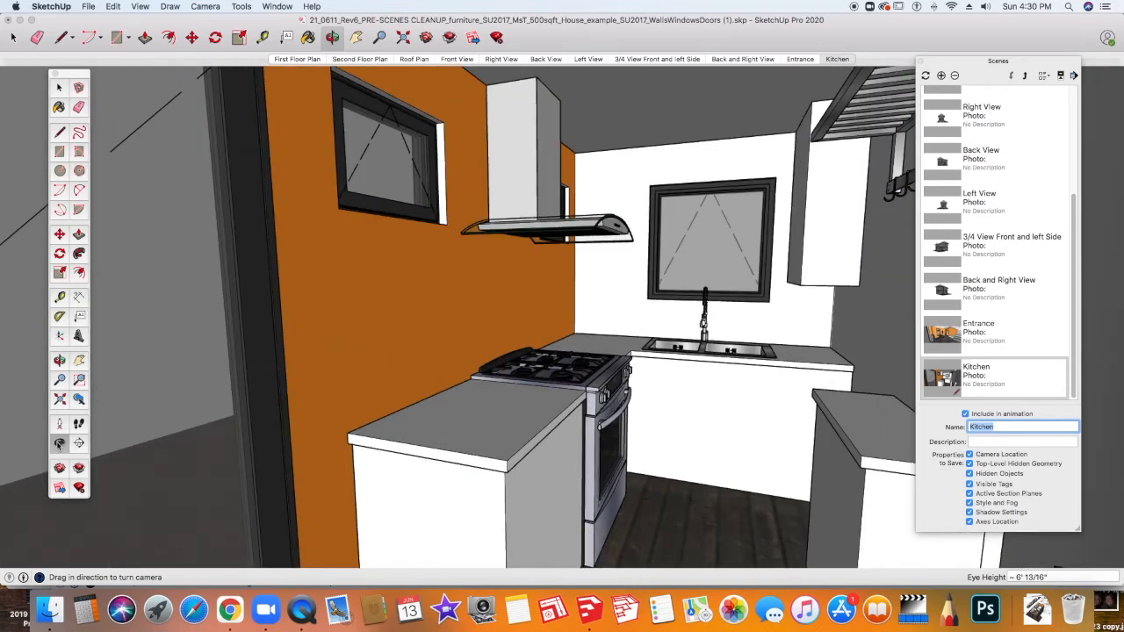
{"action": "left_click_drag", "start_coordinate": [647, 192], "coordinate": [1089, 140]}
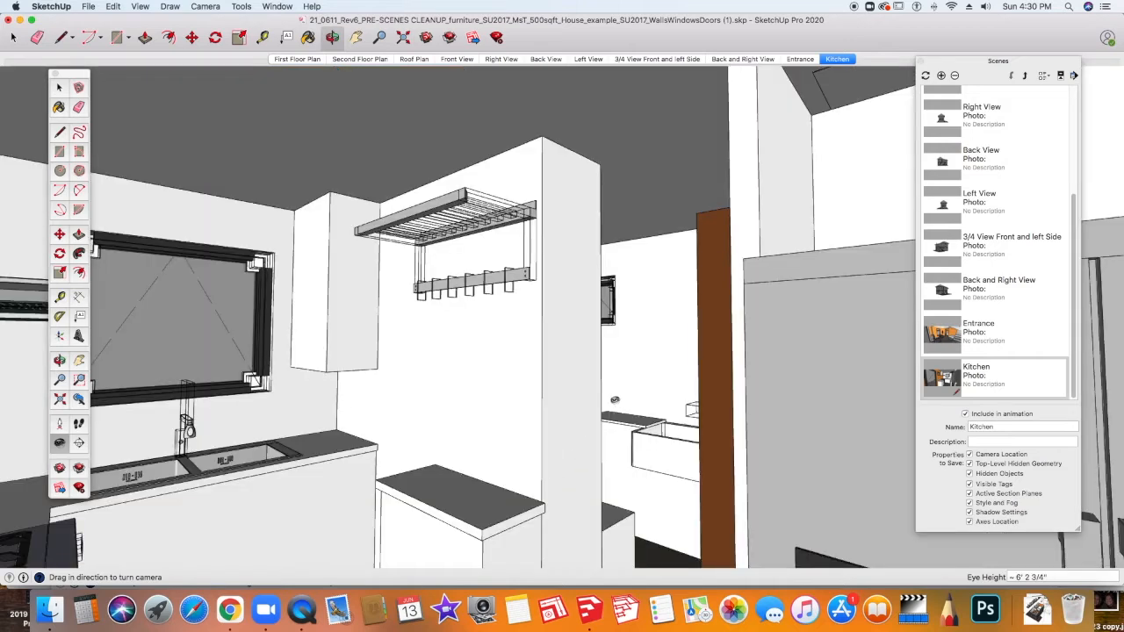
{"action": "scroll", "coordinate": [612, 390], "scroll_direction": "up", "scroll_amount": 5}
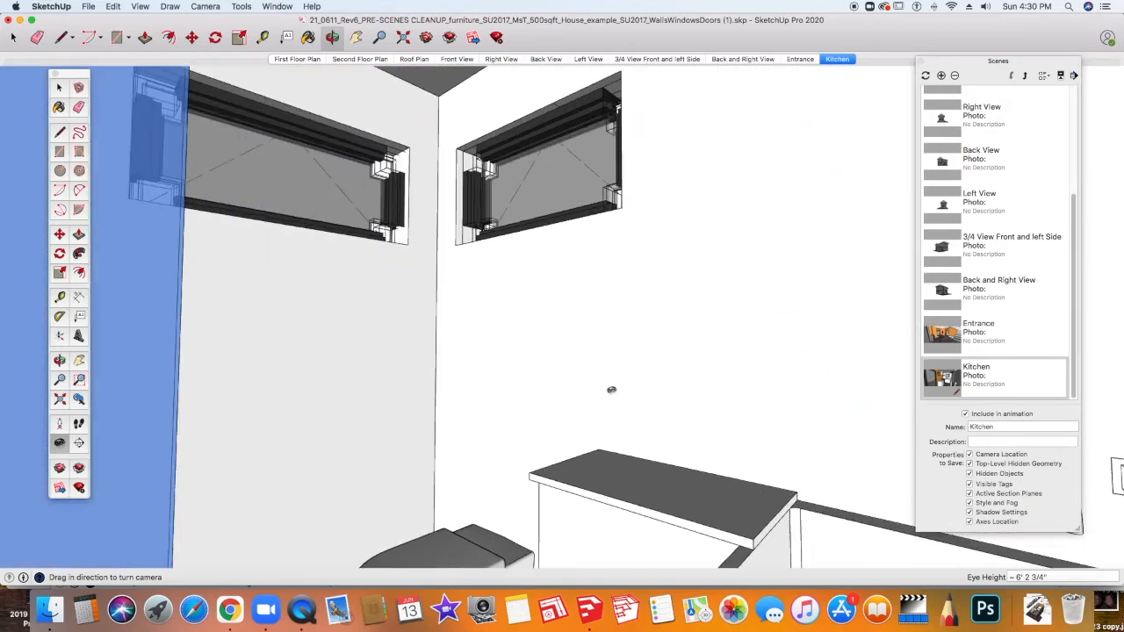
{"action": "middle_click_drag", "start_coordinate": [475, 263], "coordinate": [431, 323]}
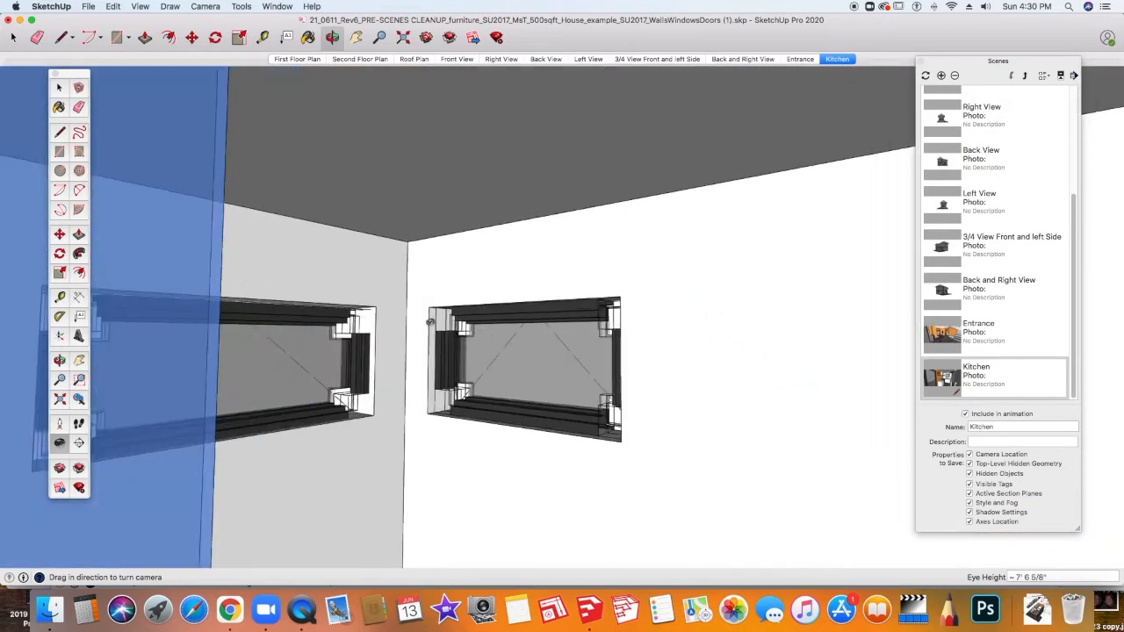
Turn the camera inside the bathroom to frame the bathtub, the sink and the stacked washer and dryer
{"action": "scroll", "coordinate": [430, 322], "scroll_direction": "up", "scroll_amount": 8}
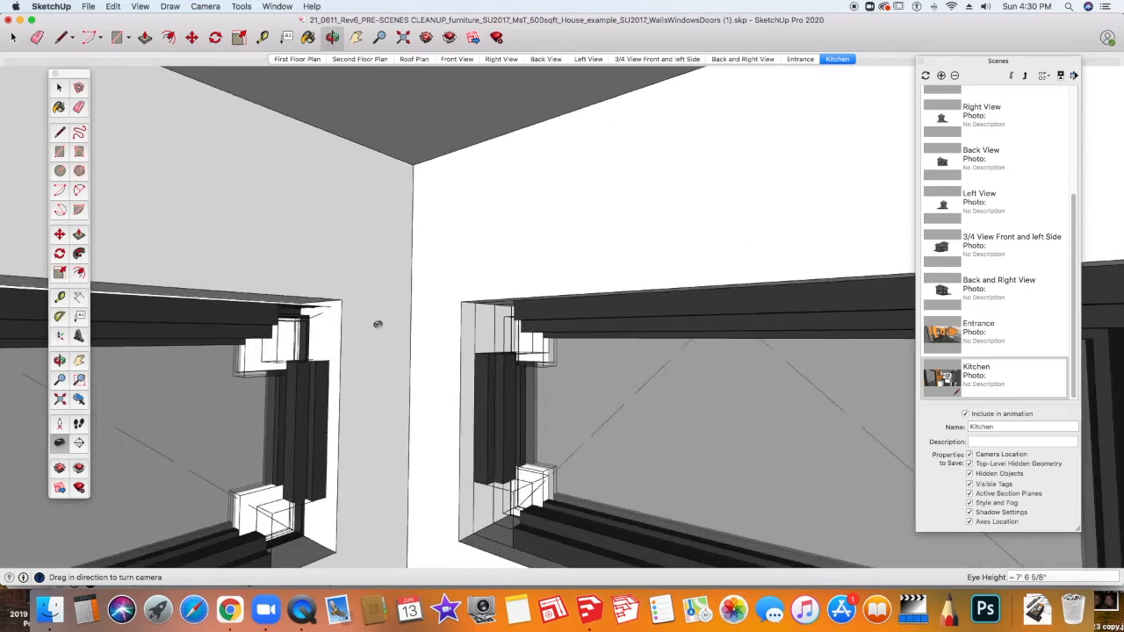
{"action": "scroll", "coordinate": [378, 324], "scroll_direction": "up", "scroll_amount": 3}
{"action": "left_click_drag", "start_coordinate": [361, 334], "coordinate": [256, 312]}
{"action": "left_click_drag", "start_coordinate": [539, 285], "coordinate": [291, 319]}
{"action": "middle_click_drag", "start_coordinate": [307, 383], "coordinate": [339, 380], "text": "shift"}
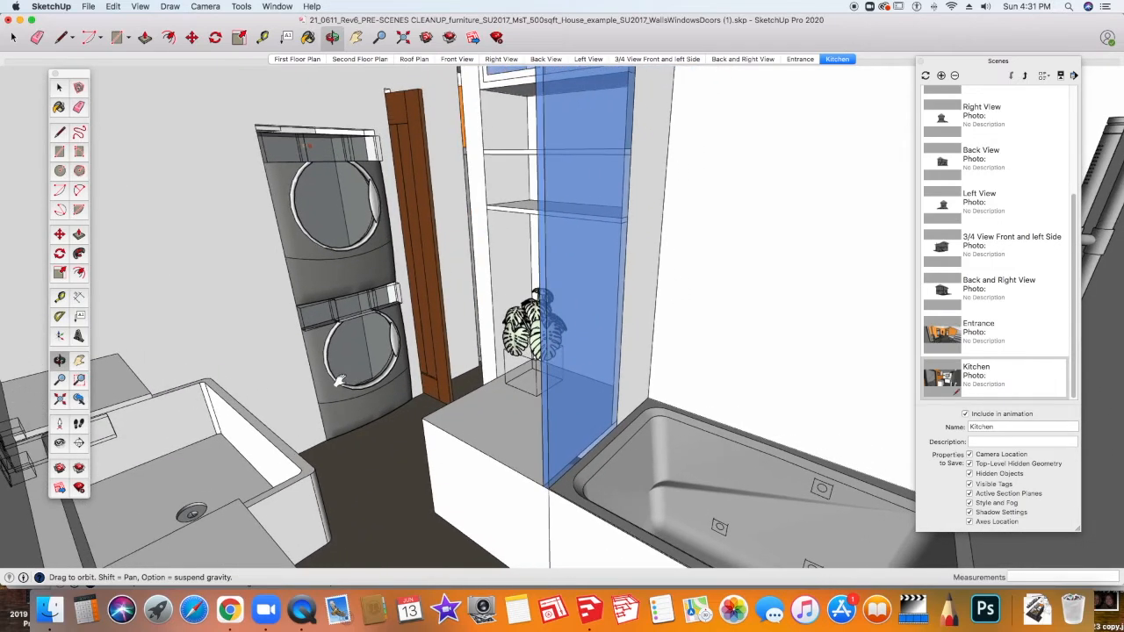
{"action": "key", "text": "l"}
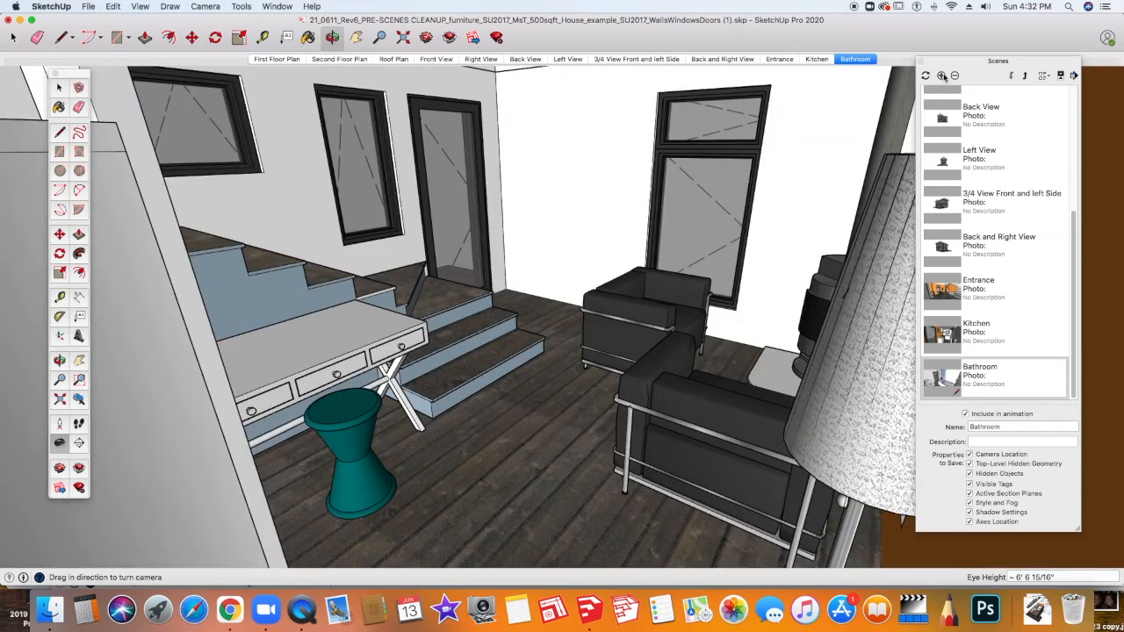
Add a scene of the view with the desk, stairs and armchairs and name it "Livingroom"
{"action": "left_click", "coordinate": [942, 76]}
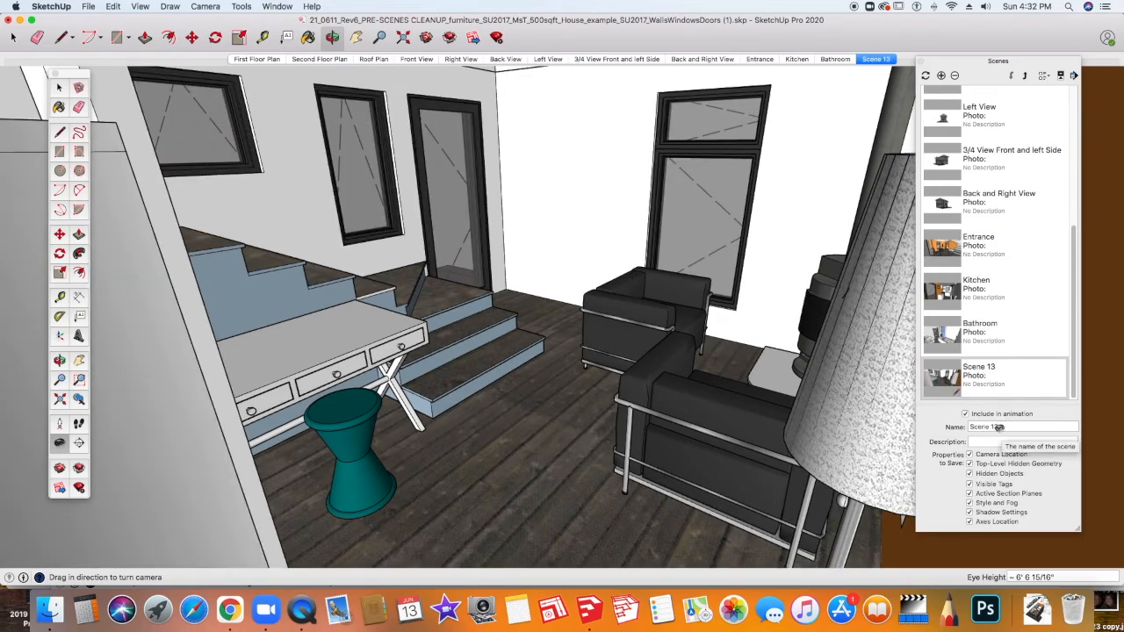
{"action": "triple_click", "coordinate": [999, 426]}
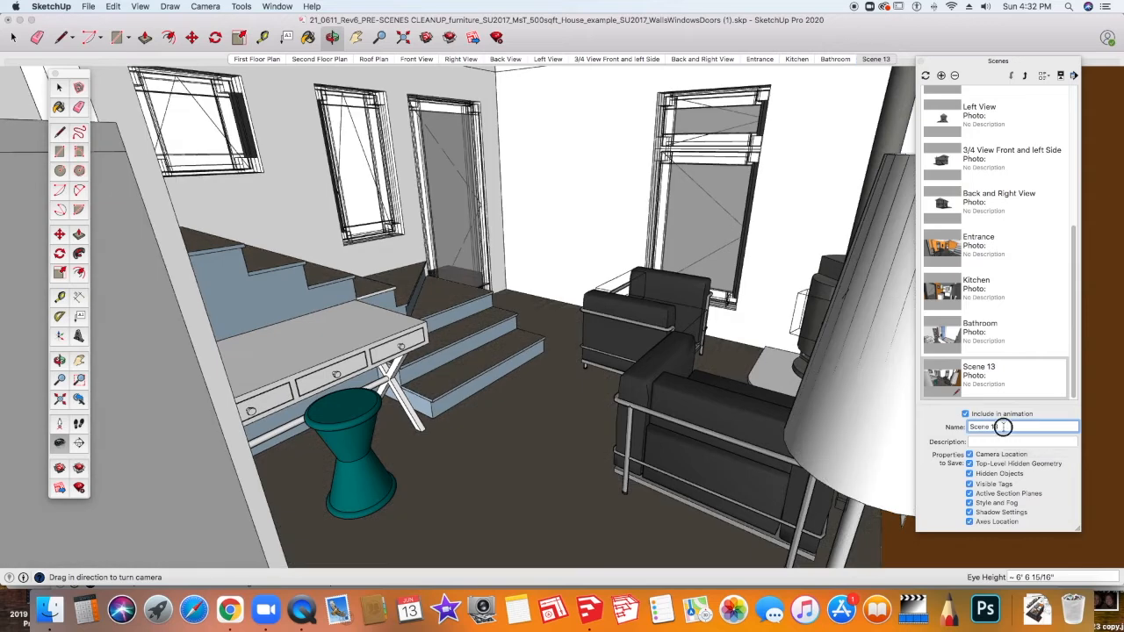
{"action": "type", "text": "Living"}
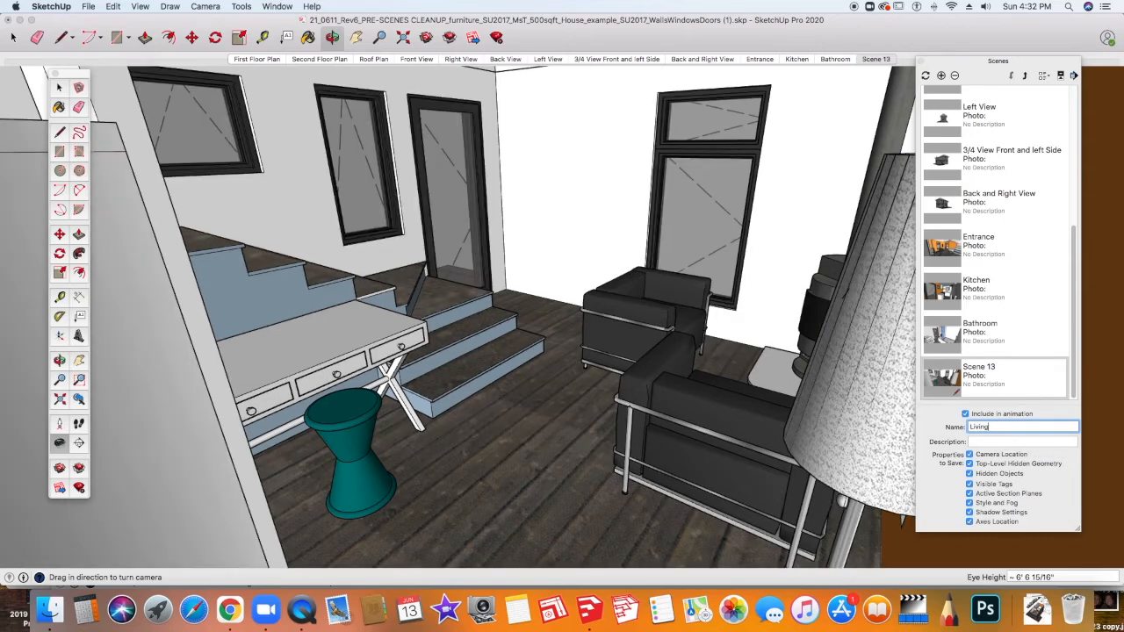
{"action": "type", "text": "room"}
{"action": "key", "text": "Return"}
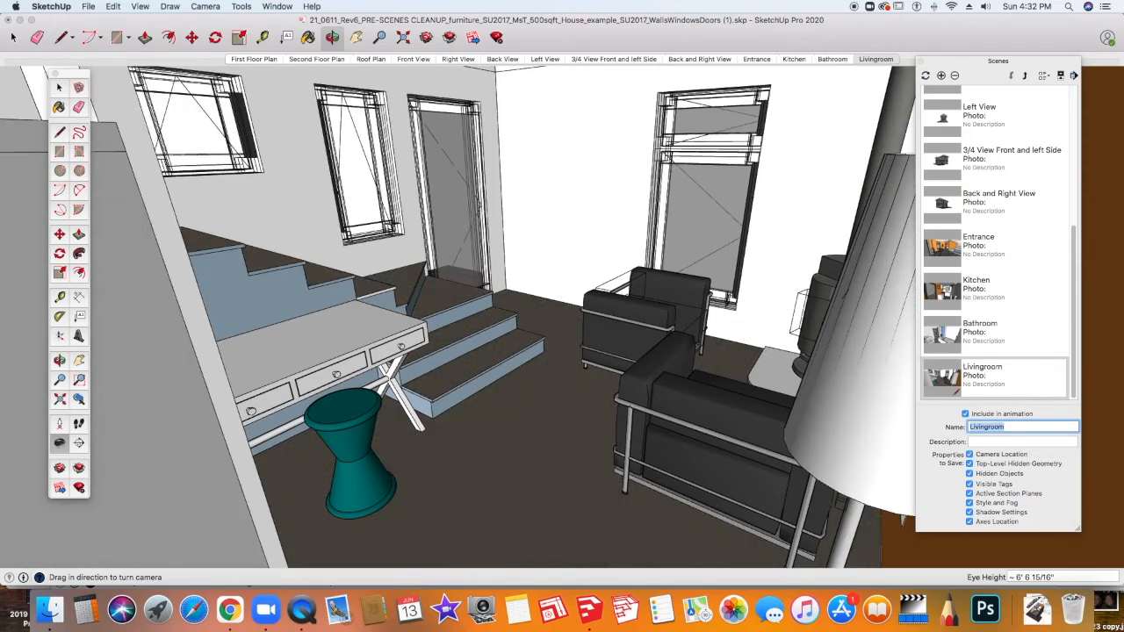
Move the camera to the glass door by the steps and turn it back toward the orange staircase wall
{"action": "left_click_drag", "start_coordinate": [704, 402], "coordinate": [506, 282]}
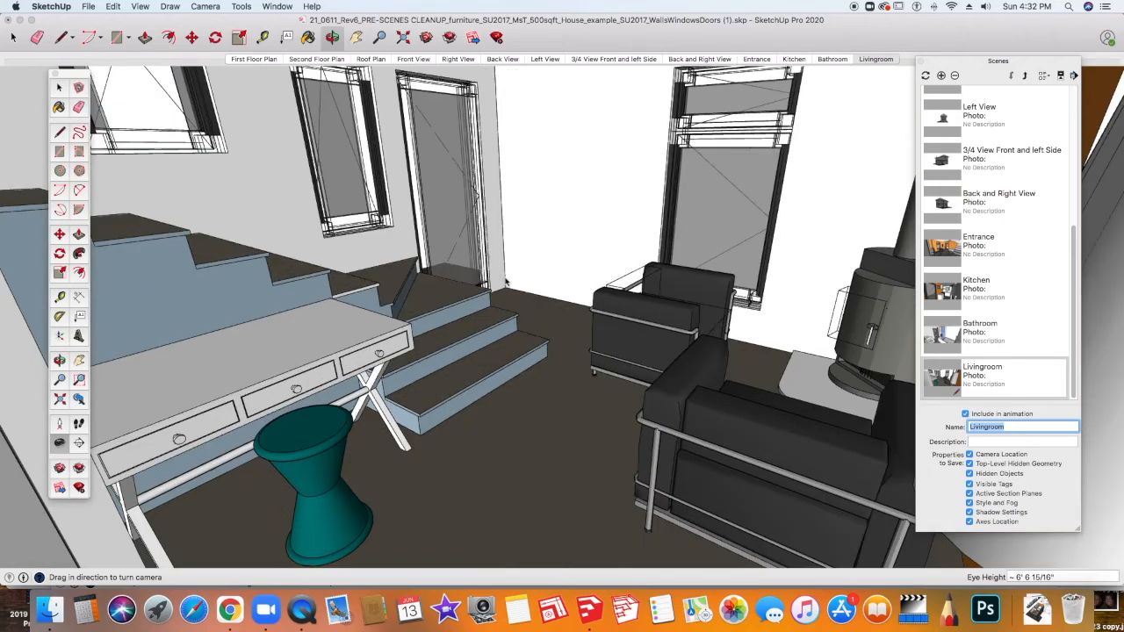
{"action": "left_click_drag", "start_coordinate": [433, 286], "coordinate": [396, 370]}
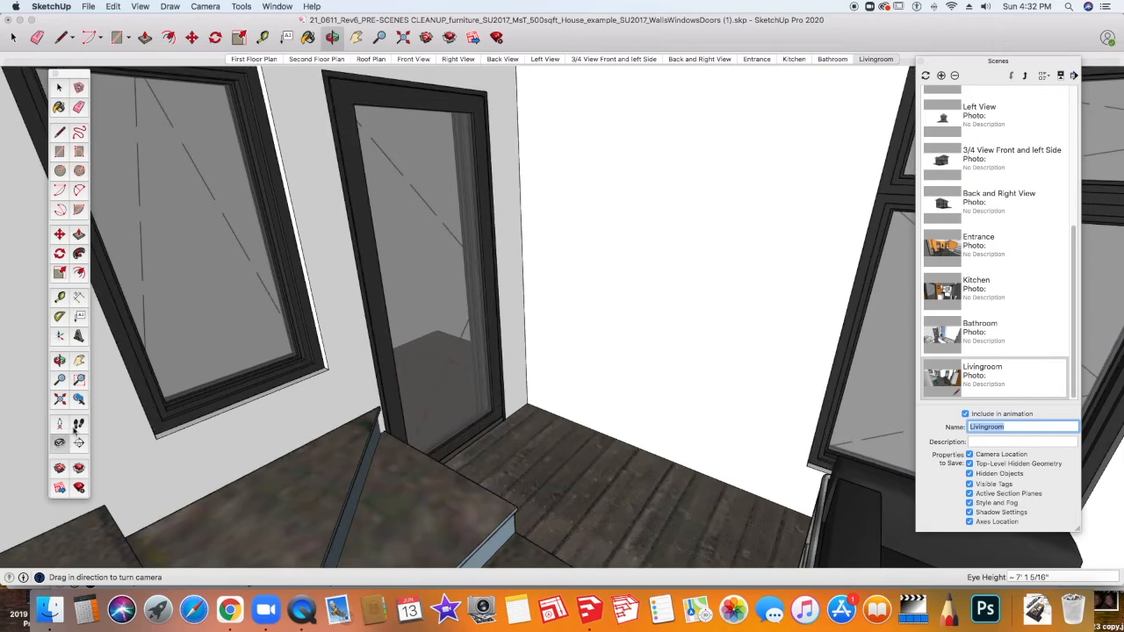
{"action": "left_click_drag", "start_coordinate": [229, 255], "coordinate": [76, 226]}
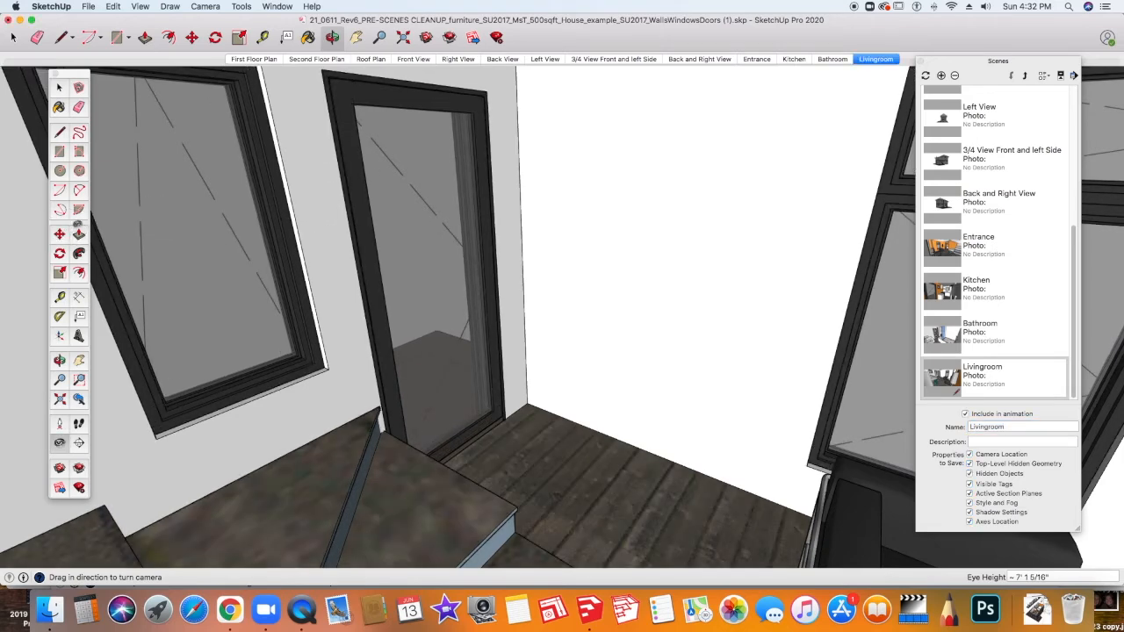
{"action": "left_click_drag", "start_coordinate": [402, 222], "coordinate": [533, 212]}
{"action": "left_click_drag", "start_coordinate": [553, 274], "coordinate": [472, 448]}
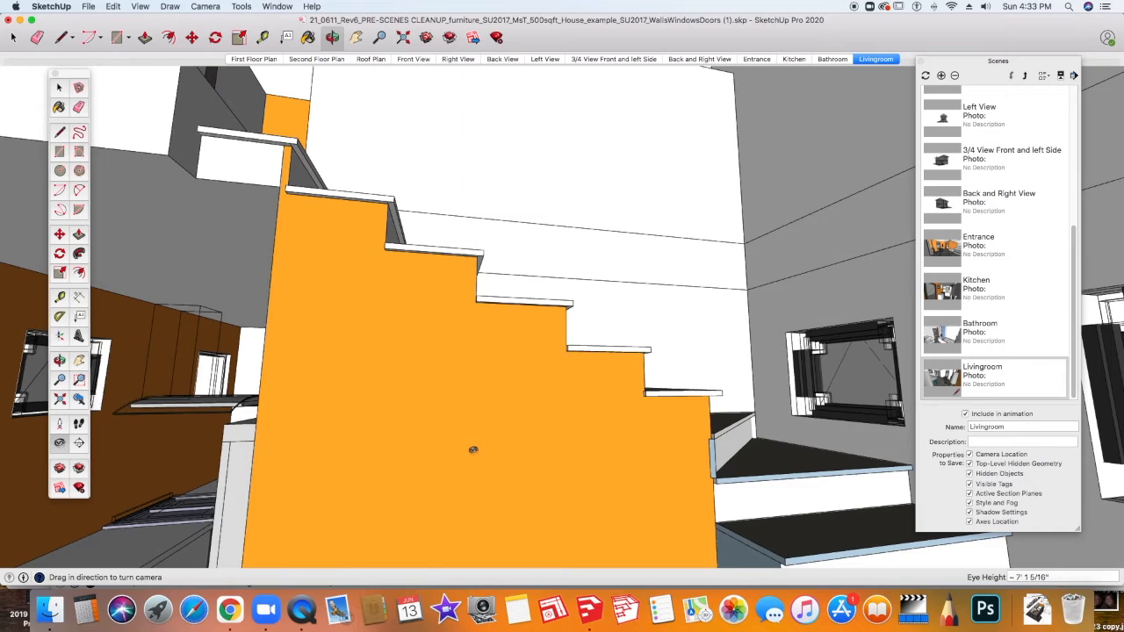
Reposition the camera to frame the staircase, the upper-floor half wall and the orange wall with its door
{"action": "left_click_drag", "start_coordinate": [685, 471], "coordinate": [246, 500]}
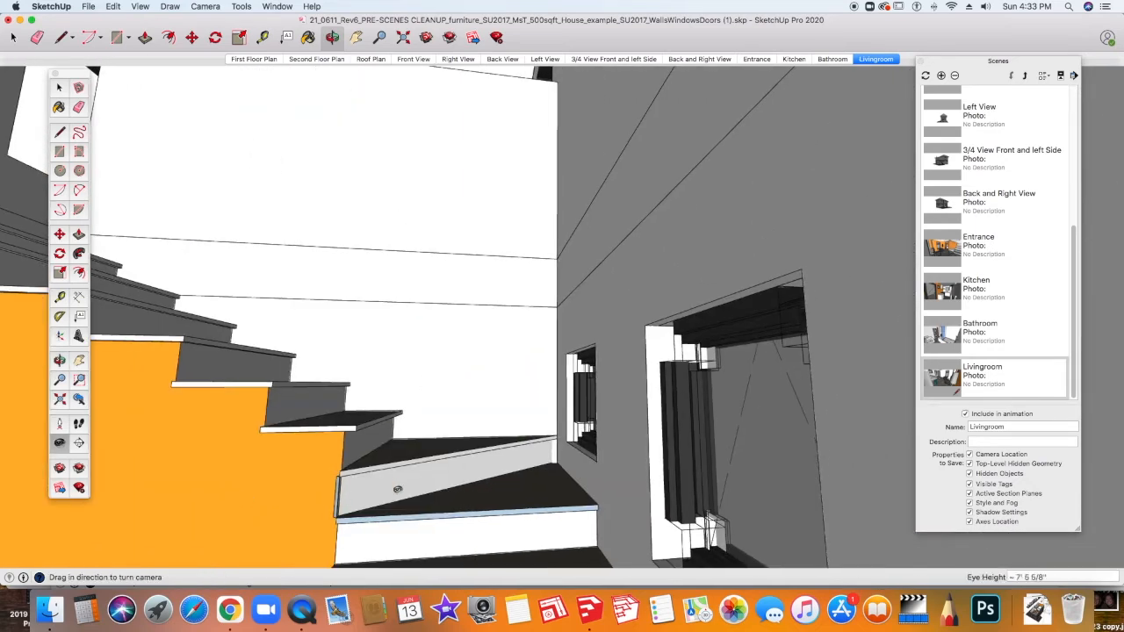
{"action": "left_click_drag", "start_coordinate": [419, 463], "coordinate": [240, 492]}
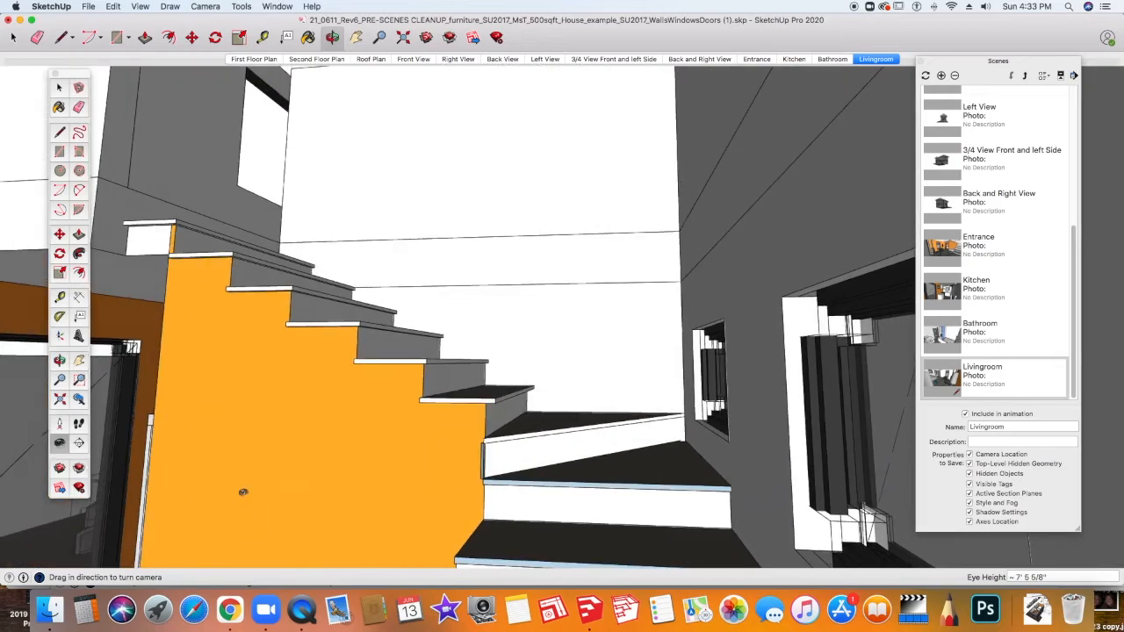
{"action": "left_click_drag", "start_coordinate": [562, 401], "coordinate": [238, 359]}
{"action": "left_click_drag", "start_coordinate": [1035, 543], "coordinate": [891, 507]}
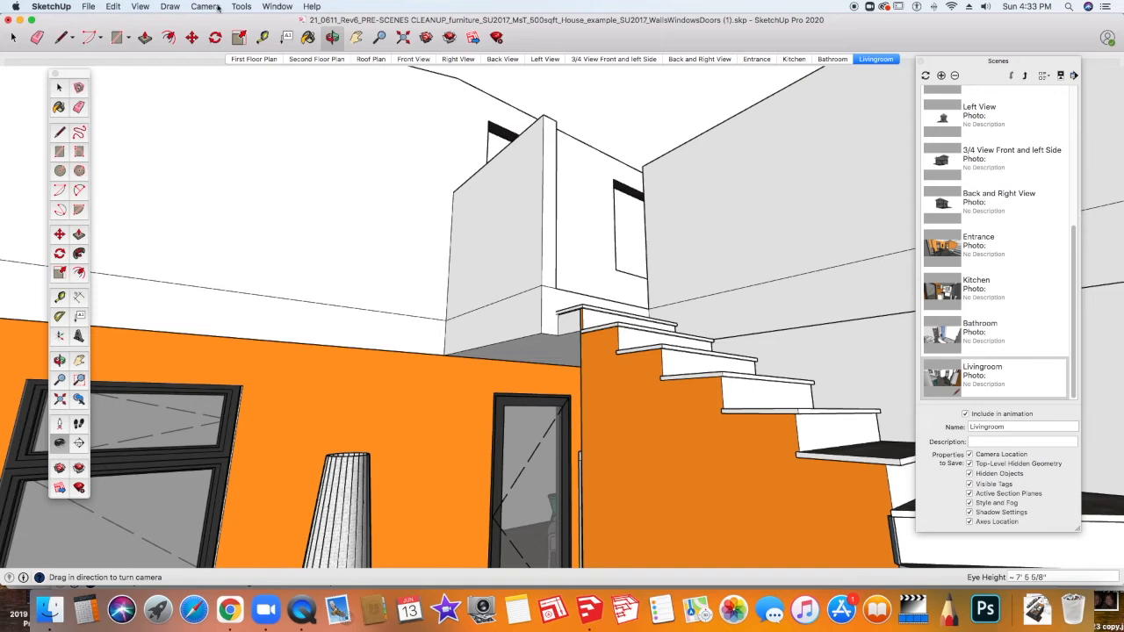
Make the 2nd Floor Windows and 2nd Floor Furniture tags visible
{"action": "left_click", "coordinate": [277, 6]}
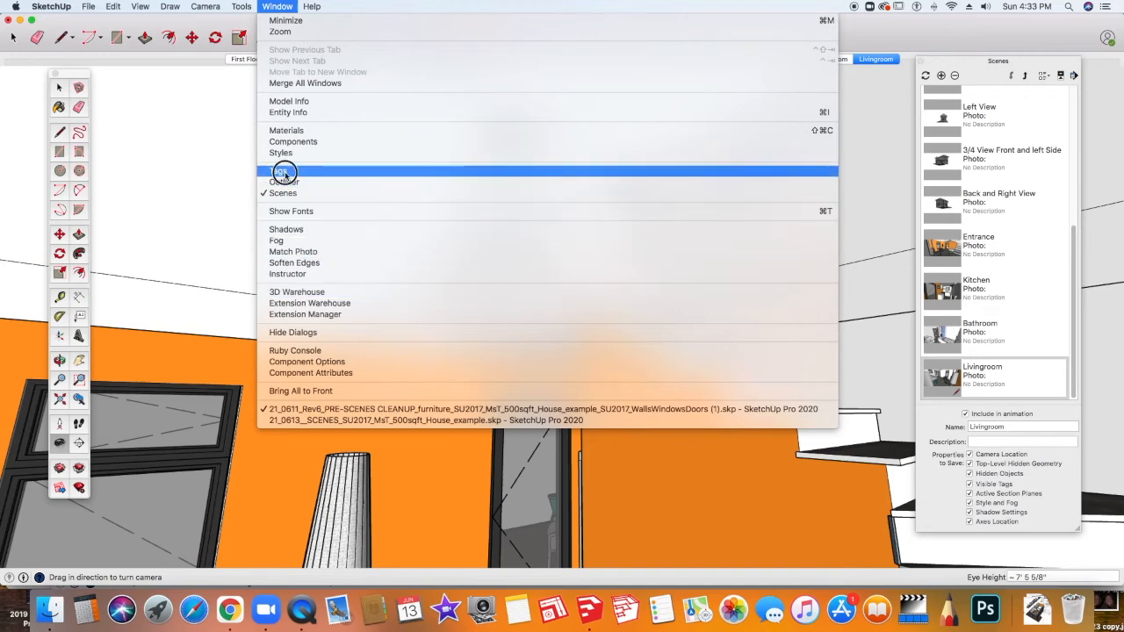
{"action": "left_click", "coordinate": [839, 344]}
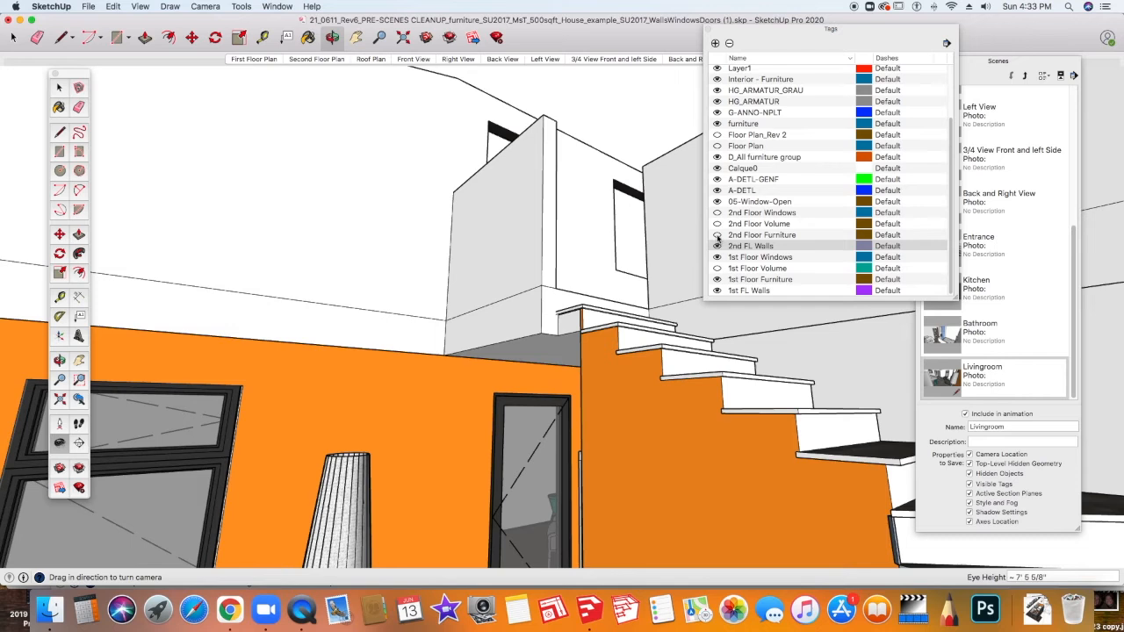
{"action": "left_click", "coordinate": [716, 212]}
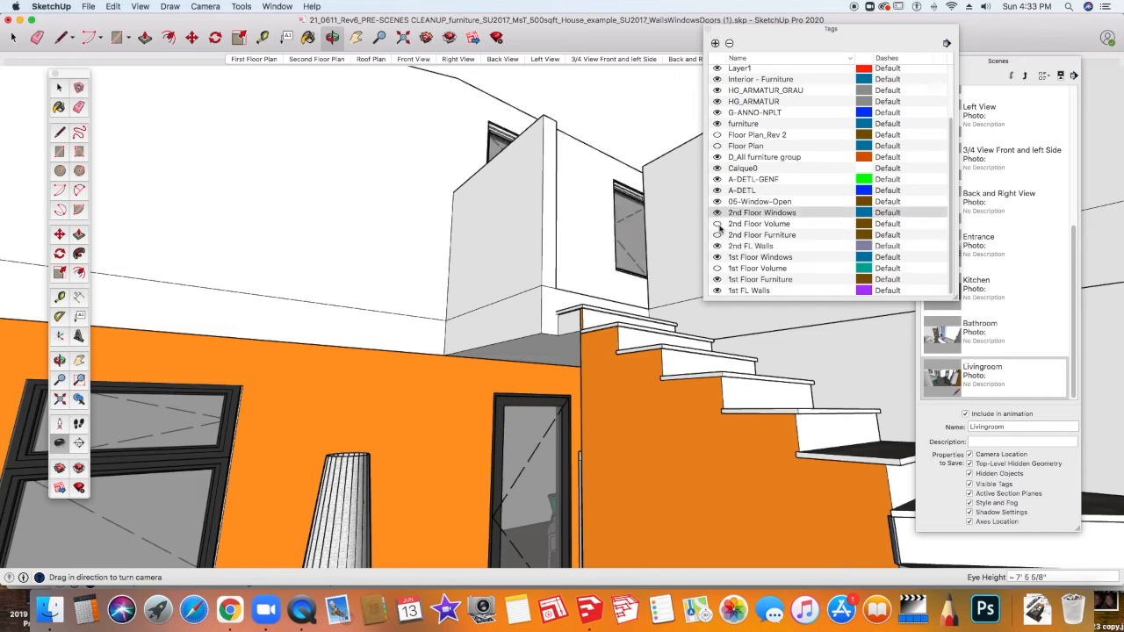
{"action": "left_click", "coordinate": [718, 225]}
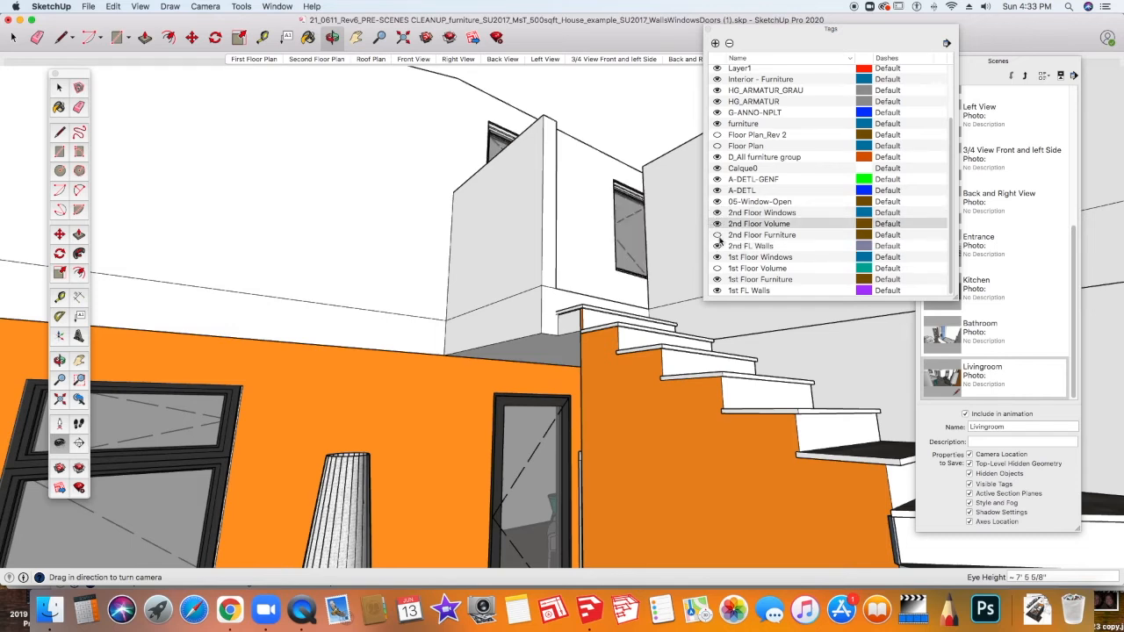
{"action": "left_click", "coordinate": [717, 235]}
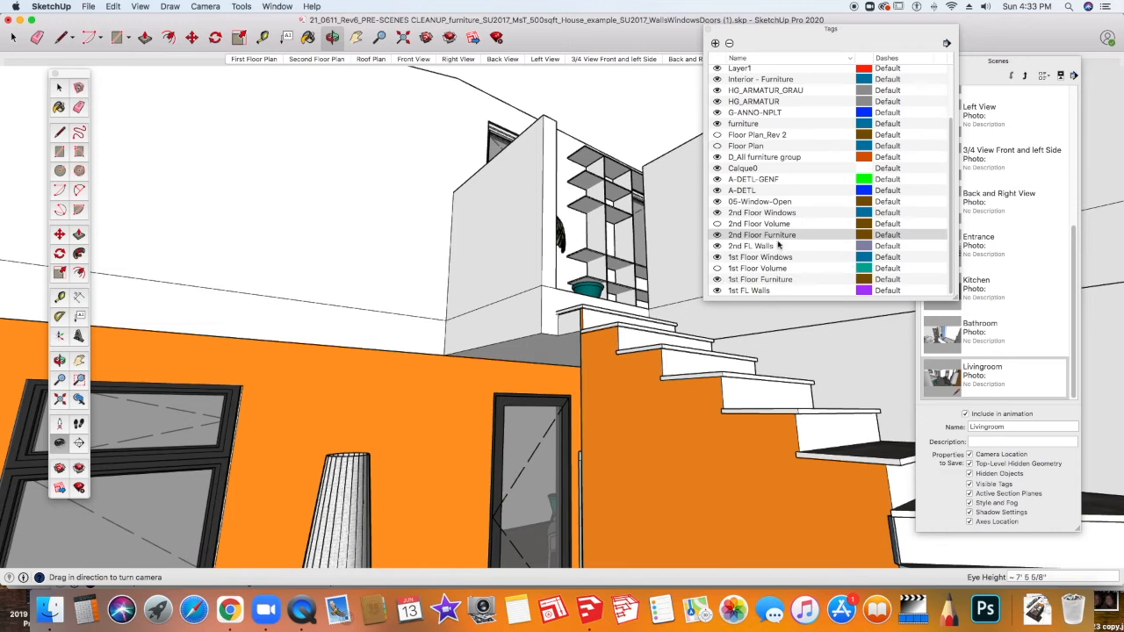
Set the camera's field of view to 80 degrees for the staircase view
{"action": "key", "text": "o"}
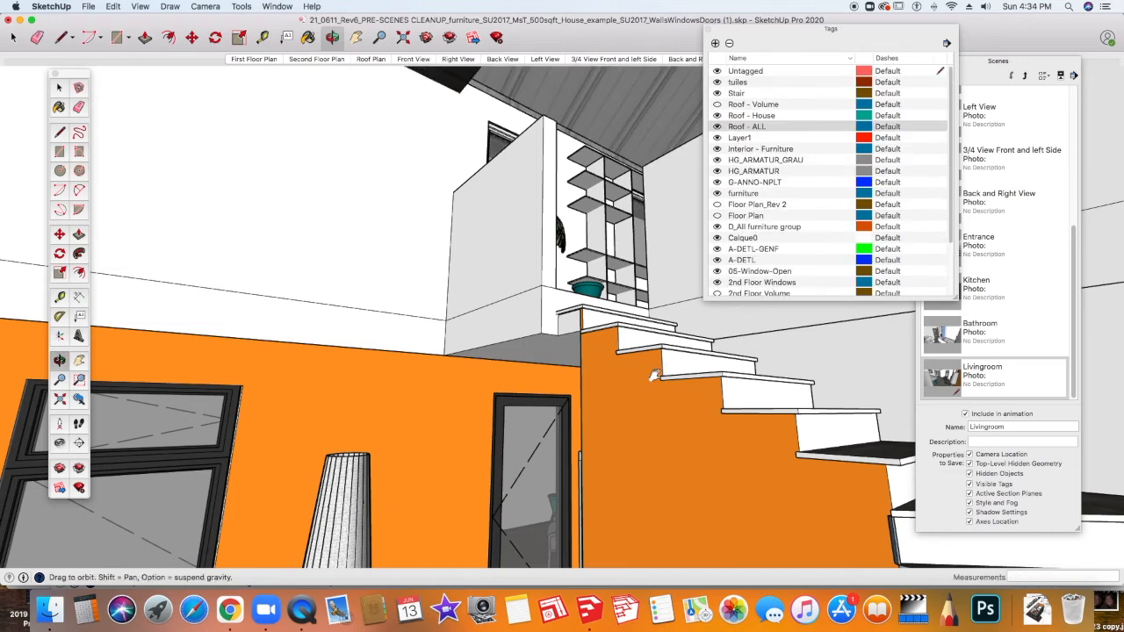
{"action": "left_click_drag", "start_coordinate": [587, 373], "coordinate": [555, 281]}
{"action": "middle_click_drag", "start_coordinate": [554, 283], "coordinate": [620, 351]}
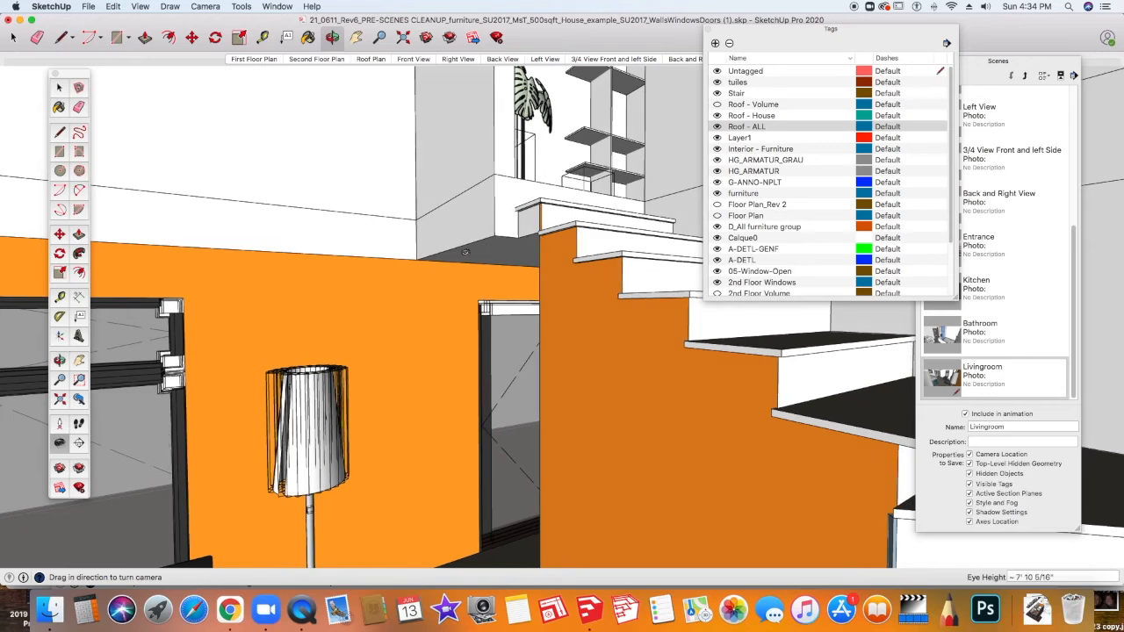
{"action": "left_click", "coordinate": [174, 4]}
{"action": "mouse_move", "coordinate": [201, 7]}
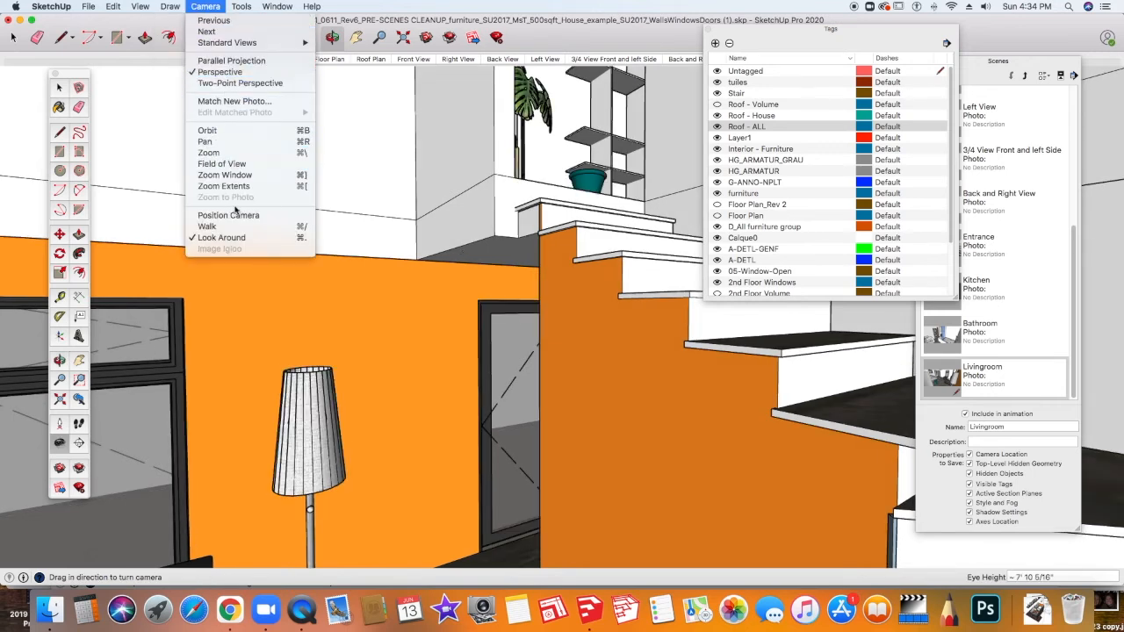
{"action": "left_click", "coordinate": [235, 163]}
{"action": "left_click", "coordinate": [1001, 579]}
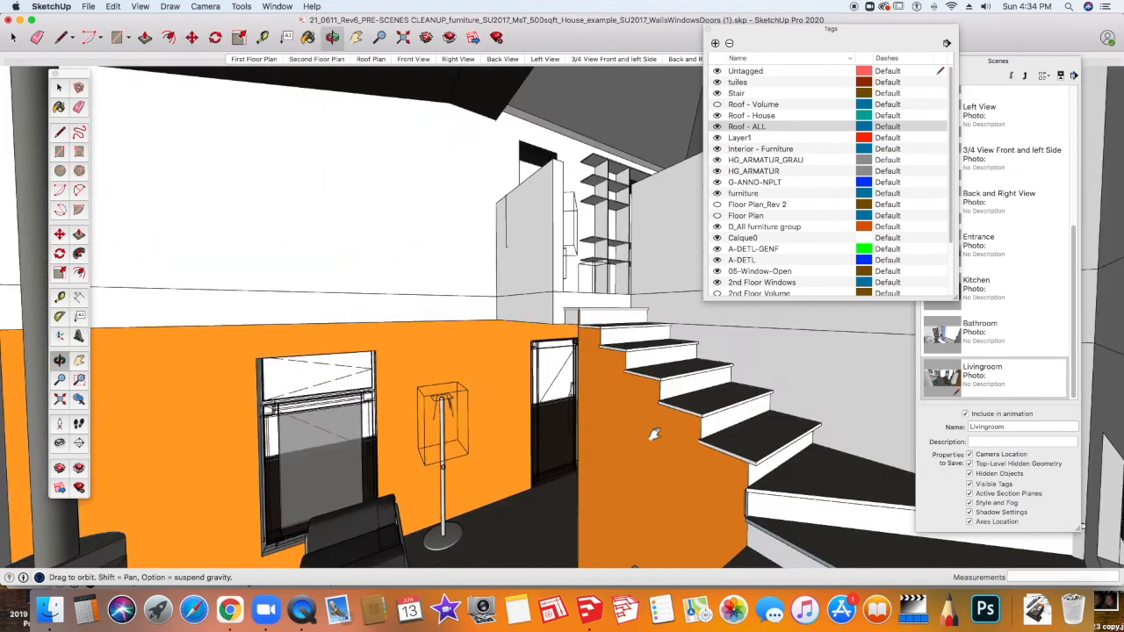
Frame the full staircase together with the wood stove, floor lamp and upper-floor shelves
{"action": "middle_click_drag", "start_coordinate": [653, 433], "coordinate": [727, 348], "text": "shift"}
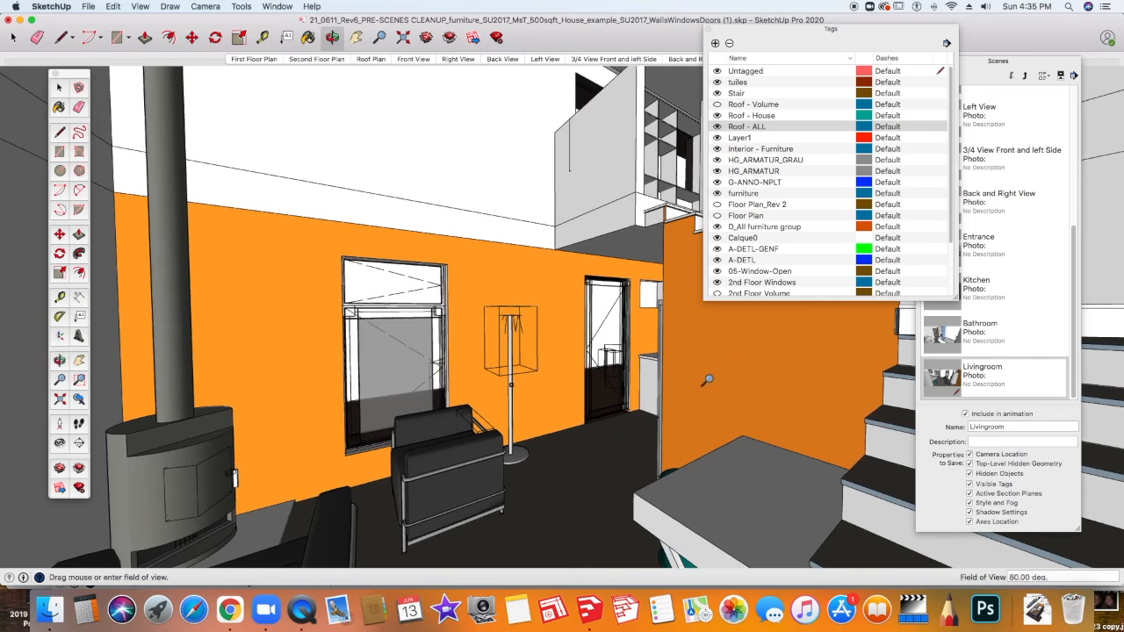
{"action": "scroll", "coordinate": [699, 401], "scroll_direction": "down", "scroll_amount": 1}
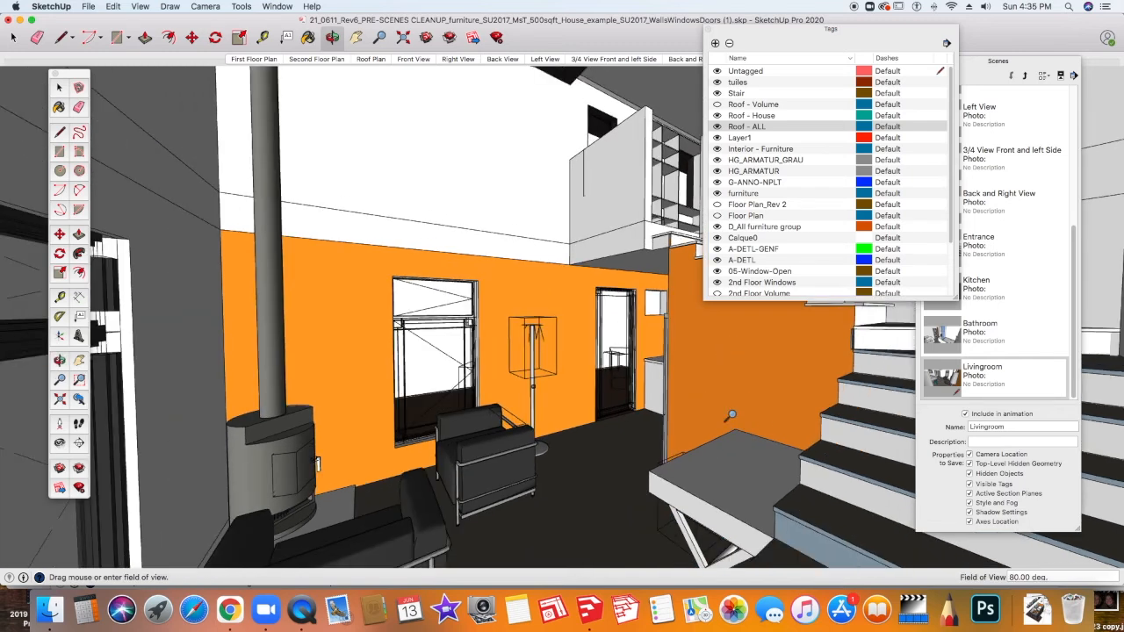
{"action": "middle_click_drag", "start_coordinate": [780, 441], "coordinate": [741, 490]}
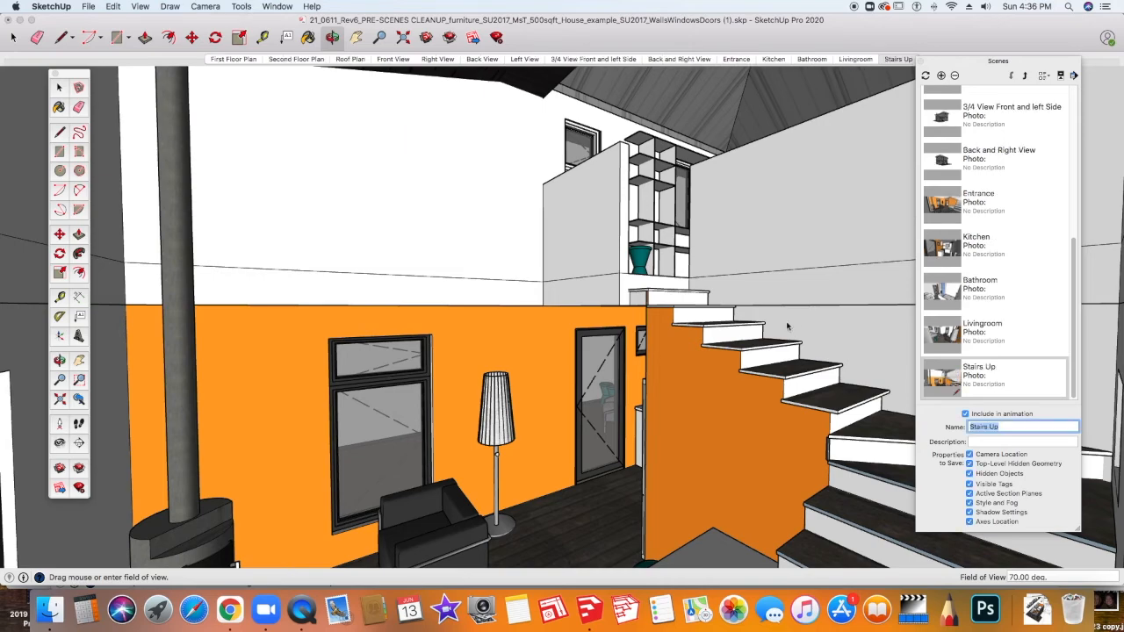
Move the camera up to the second floor, facing the open shelving and the window beside the potted plant
{"action": "scroll", "coordinate": [698, 218], "scroll_direction": "up", "scroll_amount": 10}
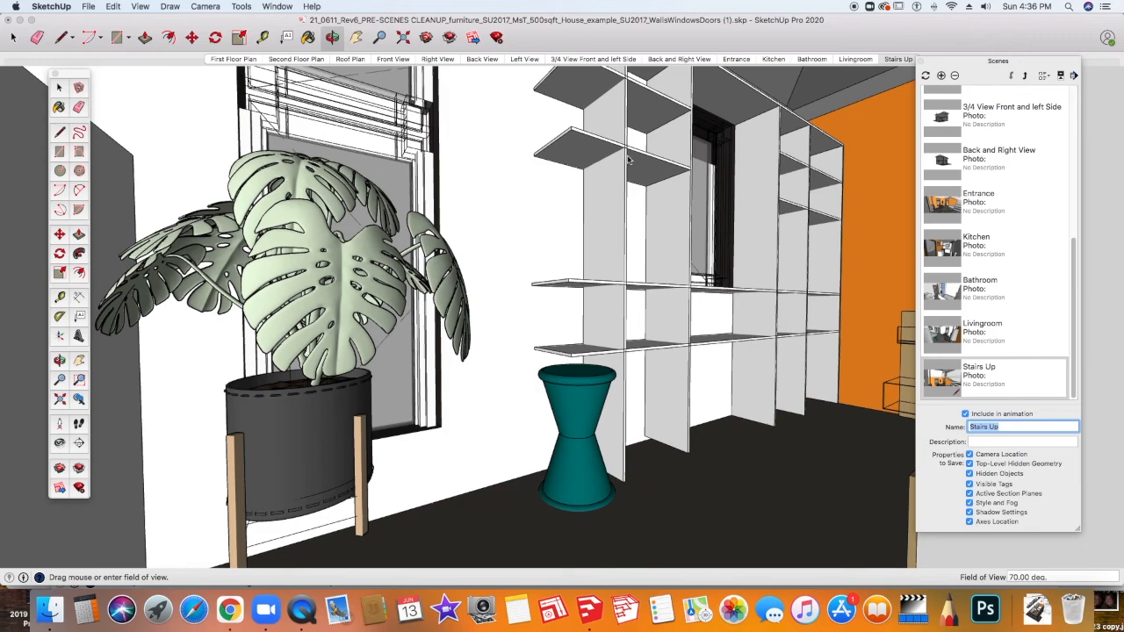
{"action": "middle_click_drag", "start_coordinate": [628, 159], "coordinate": [629, 395]}
{"action": "key", "text": "z"}
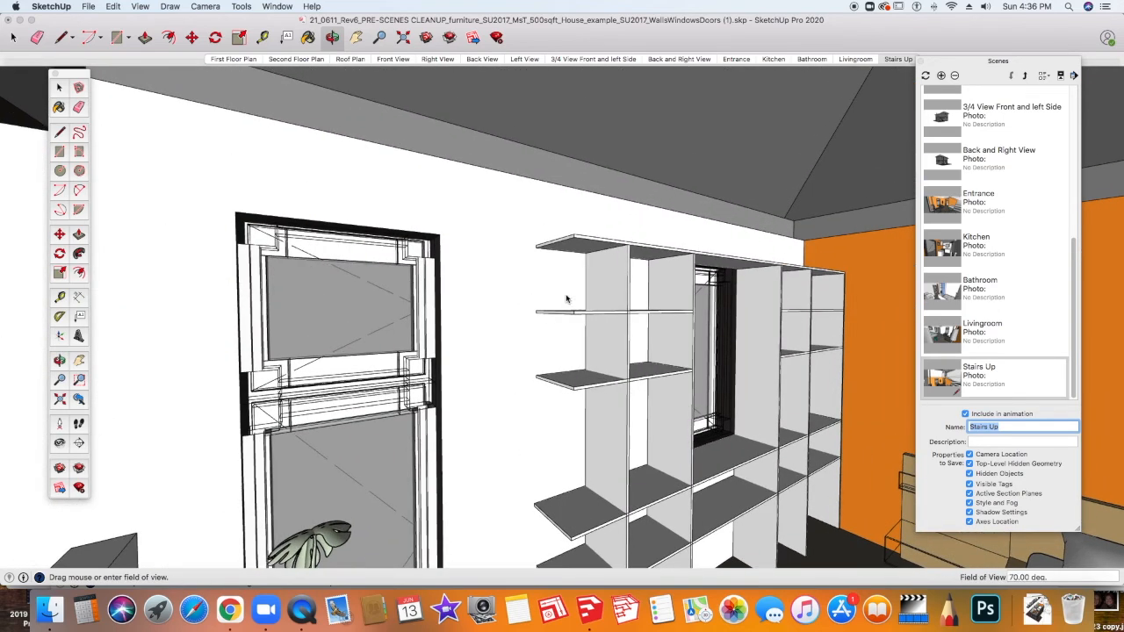
{"action": "scroll", "coordinate": [552, 272], "scroll_direction": "up", "scroll_amount": 2}
{"action": "middle_click_drag", "start_coordinate": [552, 272], "coordinate": [550, 276]}
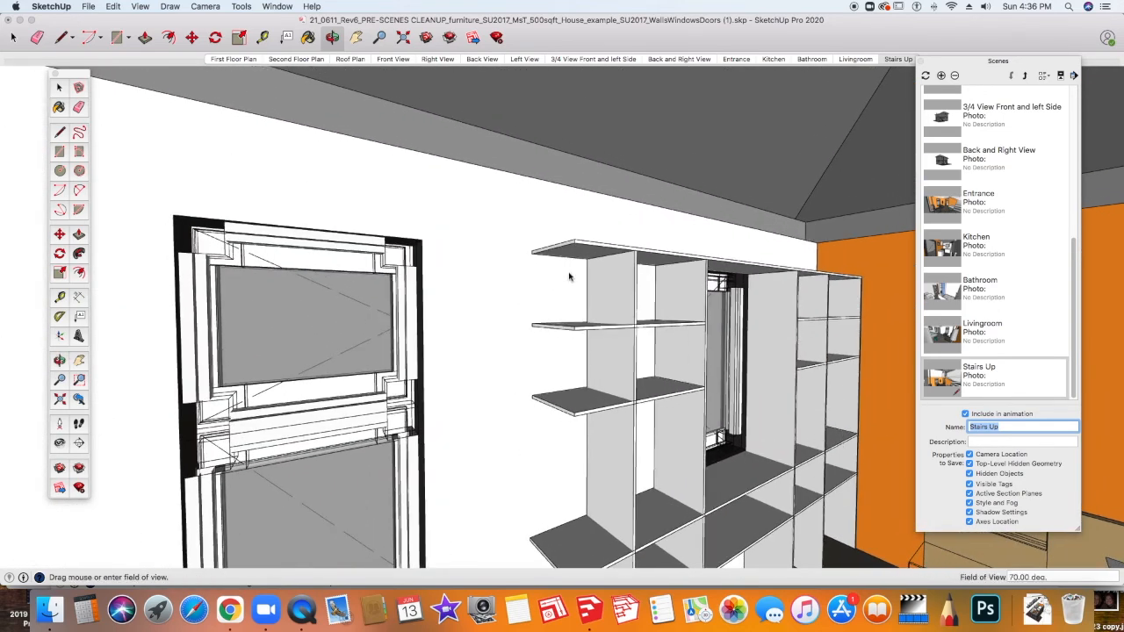
{"action": "middle_click_drag", "start_coordinate": [433, 300], "coordinate": [451, 293]}
Look around on the second floor and frame the view over the half wall down to the stairs
{"action": "left_click", "coordinate": [59, 442]}
{"action": "left_click_drag", "start_coordinate": [305, 238], "coordinate": [276, 276]}
{"action": "left_click_drag", "start_coordinate": [372, 266], "coordinate": [336, 353]}
{"action": "scroll", "coordinate": [333, 348], "scroll_direction": "down", "scroll_amount": 3}
{"action": "middle_click_drag", "start_coordinate": [331, 346], "coordinate": [467, 360], "text": "shift"}
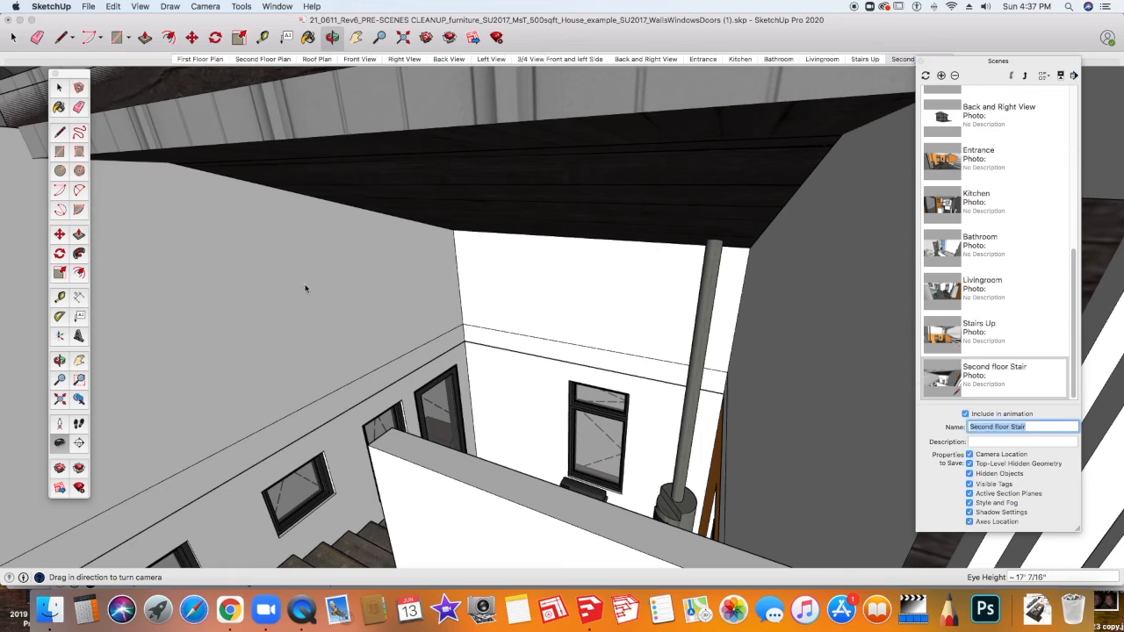
Turn the second-floor view toward the bedroom, facing the bed against the orange wall and the yellow armchair
{"action": "left_click", "coordinate": [61, 440]}
{"action": "left_click_drag", "start_coordinate": [205, 297], "coordinate": [590, 220]}
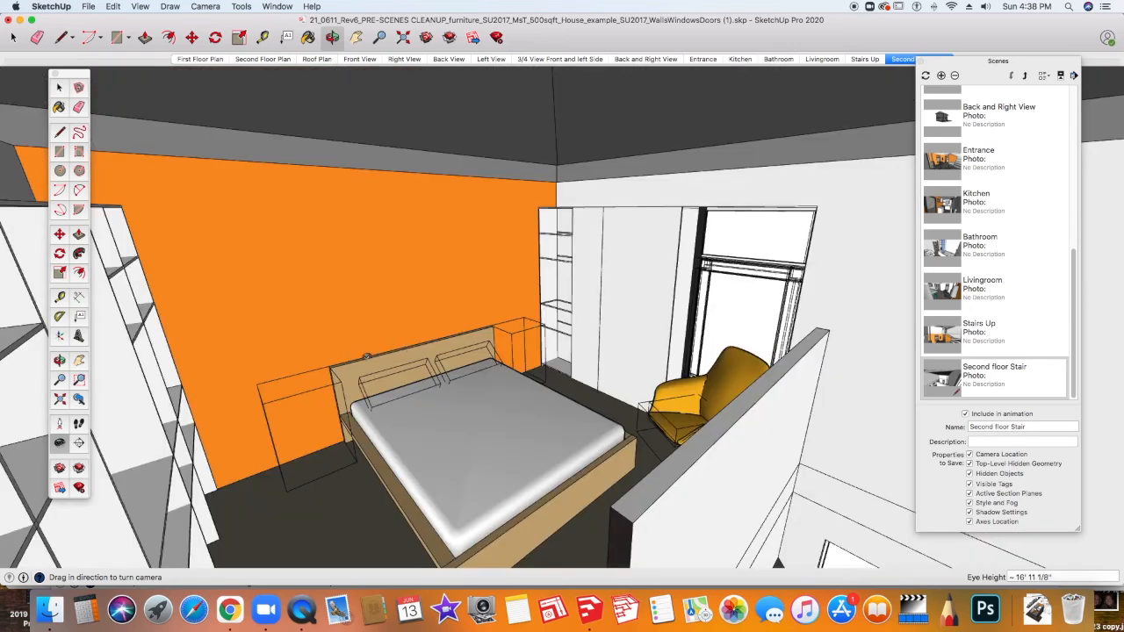
{"action": "left_click_drag", "start_coordinate": [367, 356], "coordinate": [363, 359]}
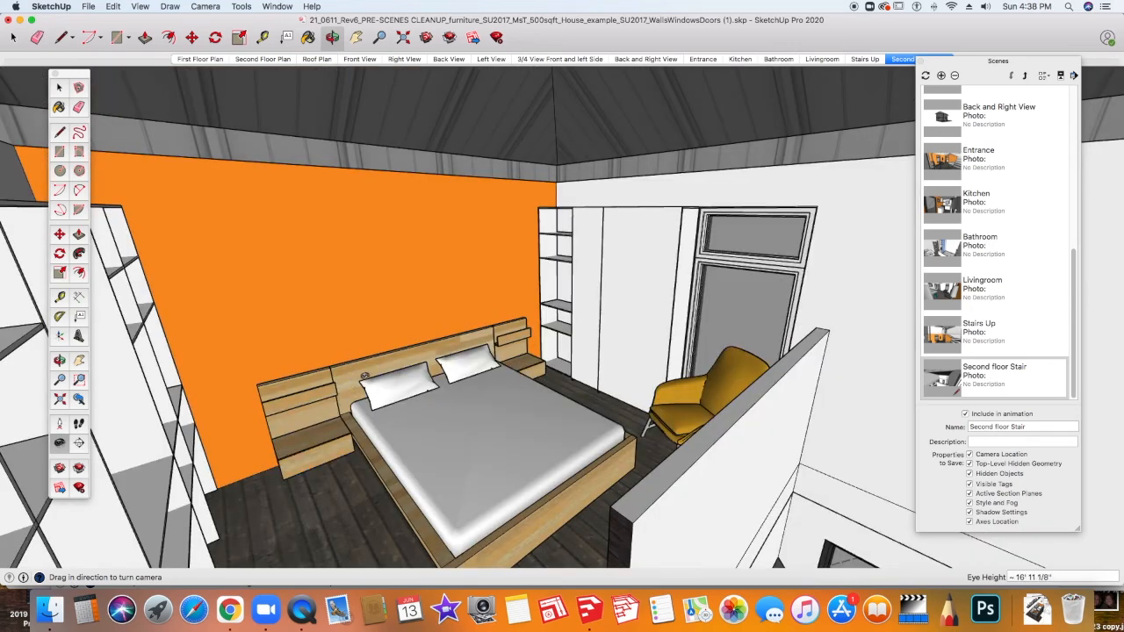
Activate the camera's Field of View tool and orbit closer to frame the bed, wardrobe and armchair
{"action": "left_click", "coordinate": [241, 8]}
{"action": "mouse_move", "coordinate": [206, 6]}
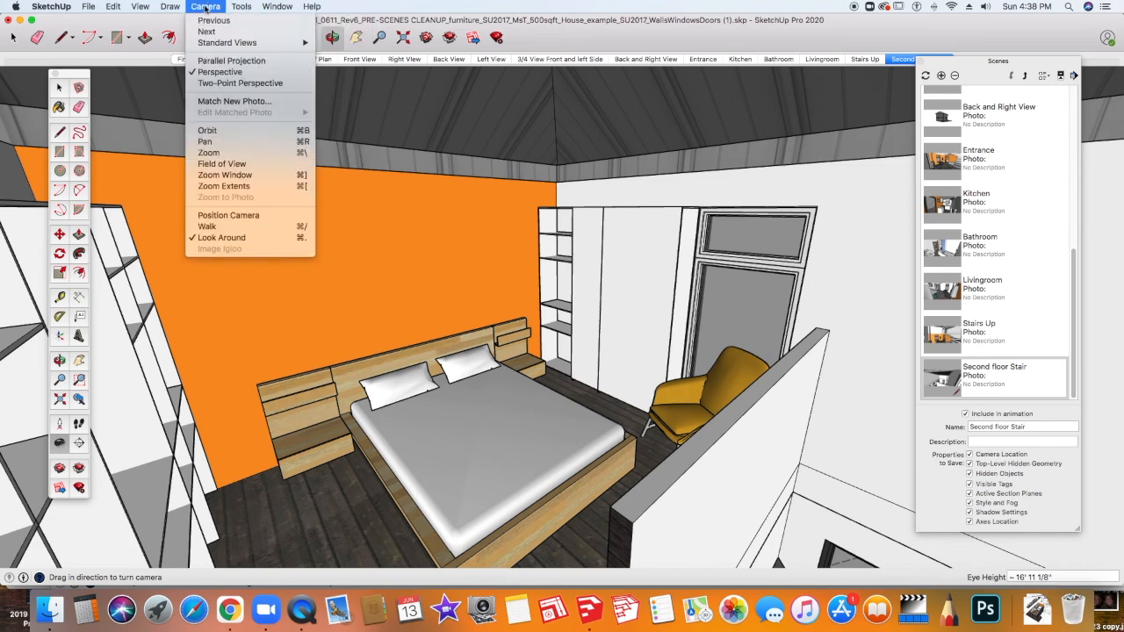
{"action": "left_click", "coordinate": [221, 164]}
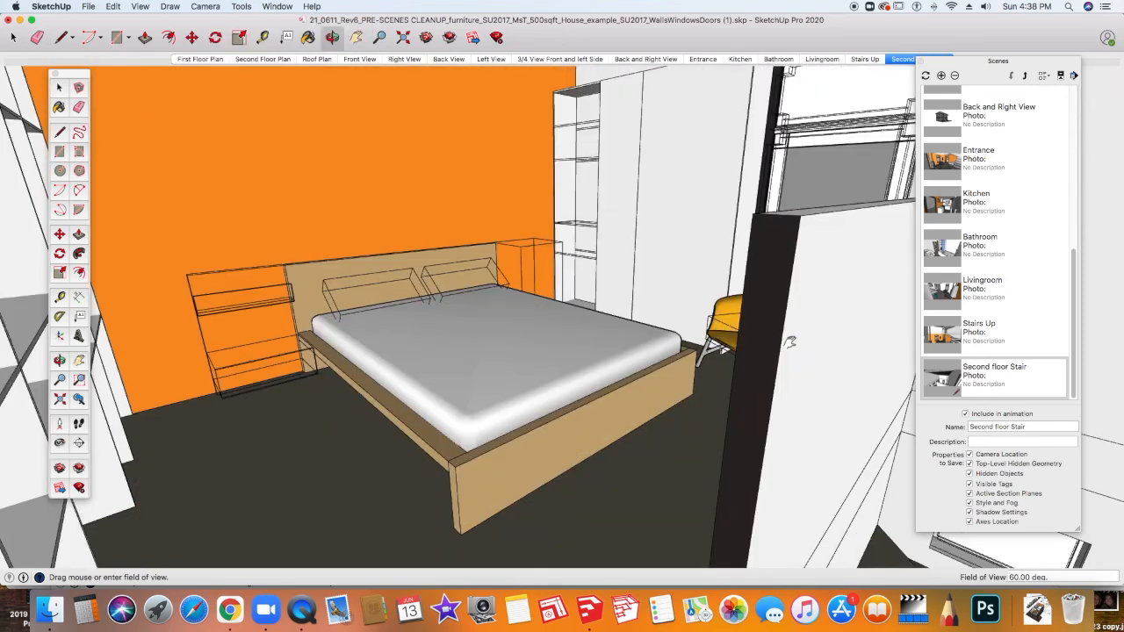
{"action": "middle_click_drag", "start_coordinate": [789, 345], "coordinate": [821, 497]}
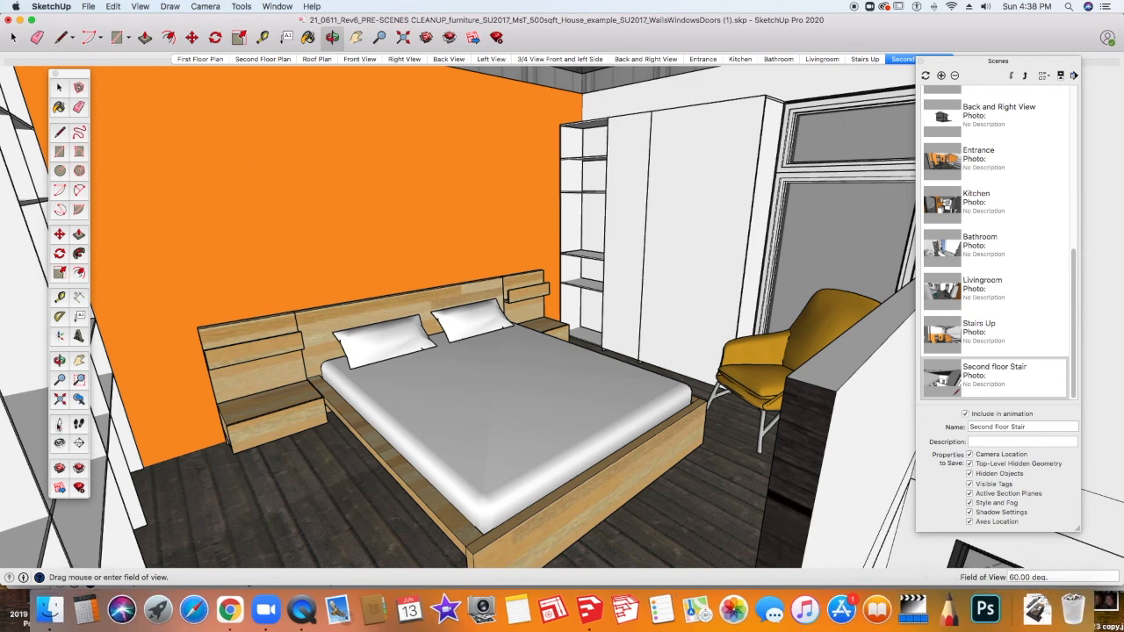
Set the camera's eye height to 6' 2" for the bedroom view
{"action": "left_click", "coordinate": [60, 443]}
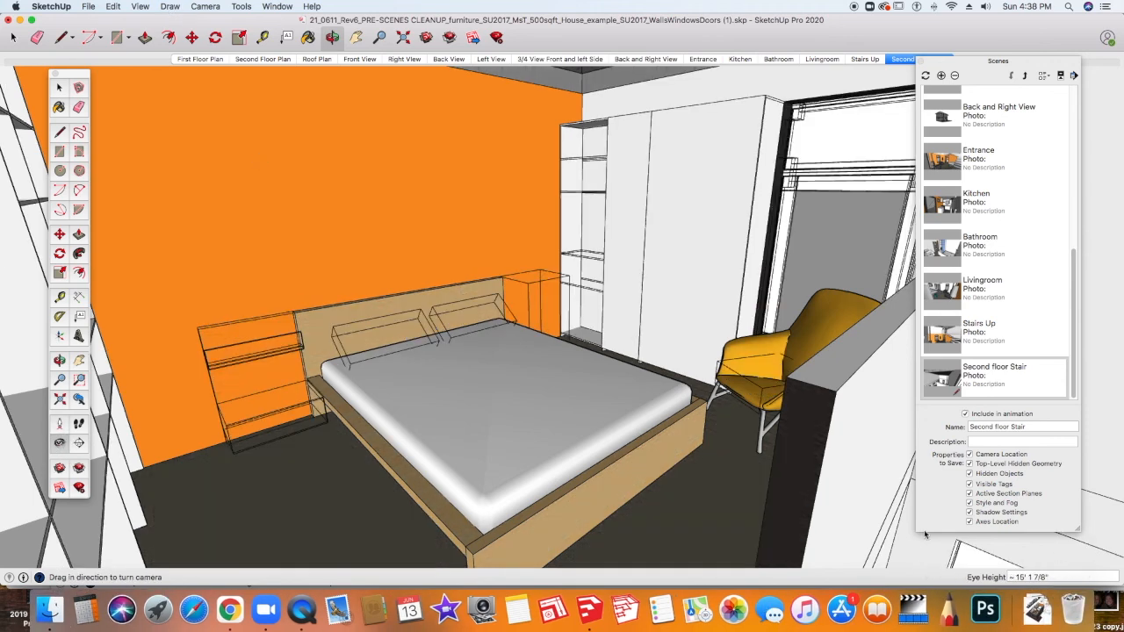
{"action": "type", "text": "6"}
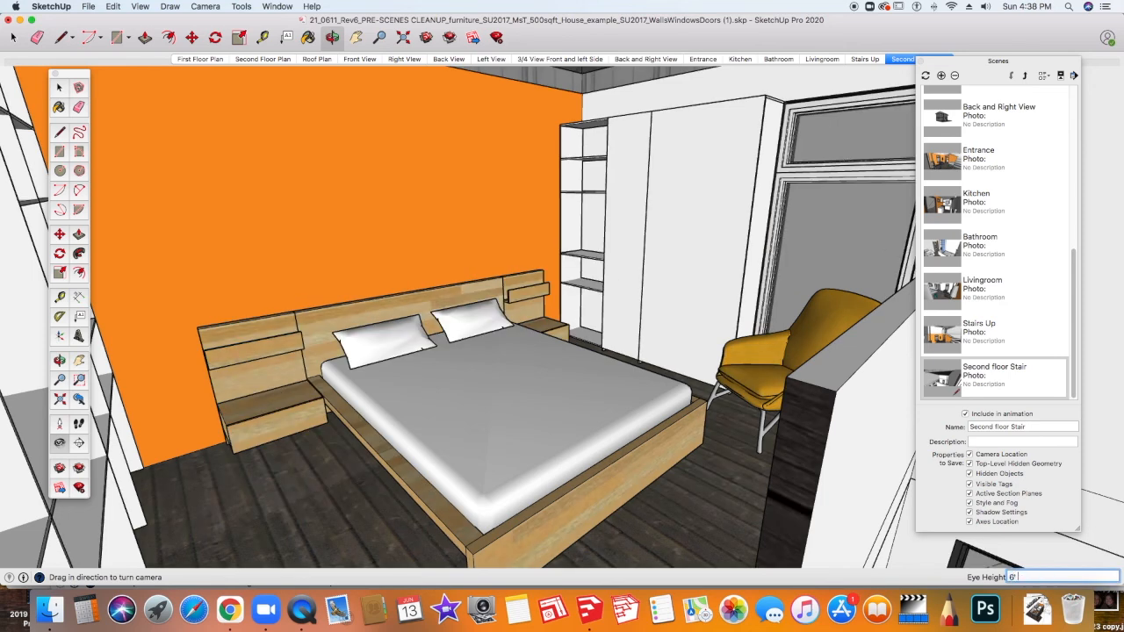
{"action": "type", "text": "' 2"}
{"action": "key", "text": "Return"}
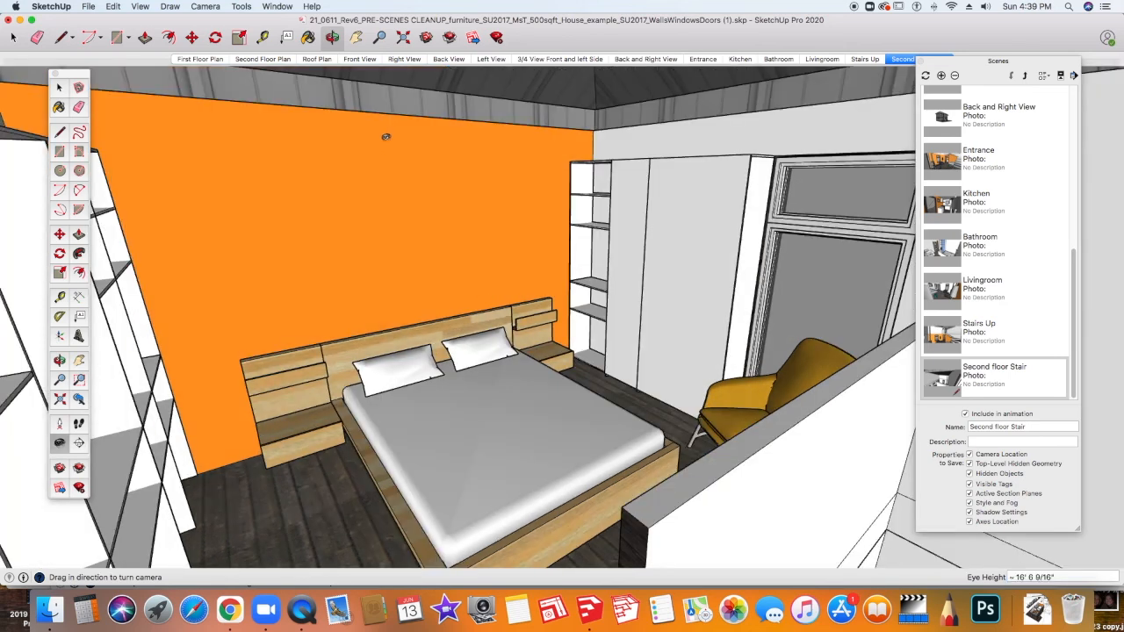
Fine-tune the bedroom view with the shelving, bed, wardrobe and armchair in frame, and add it as a new scene
{"action": "key", "text": "o"}
{"action": "middle_click_drag", "start_coordinate": [233, 213], "coordinate": [261, 201]}
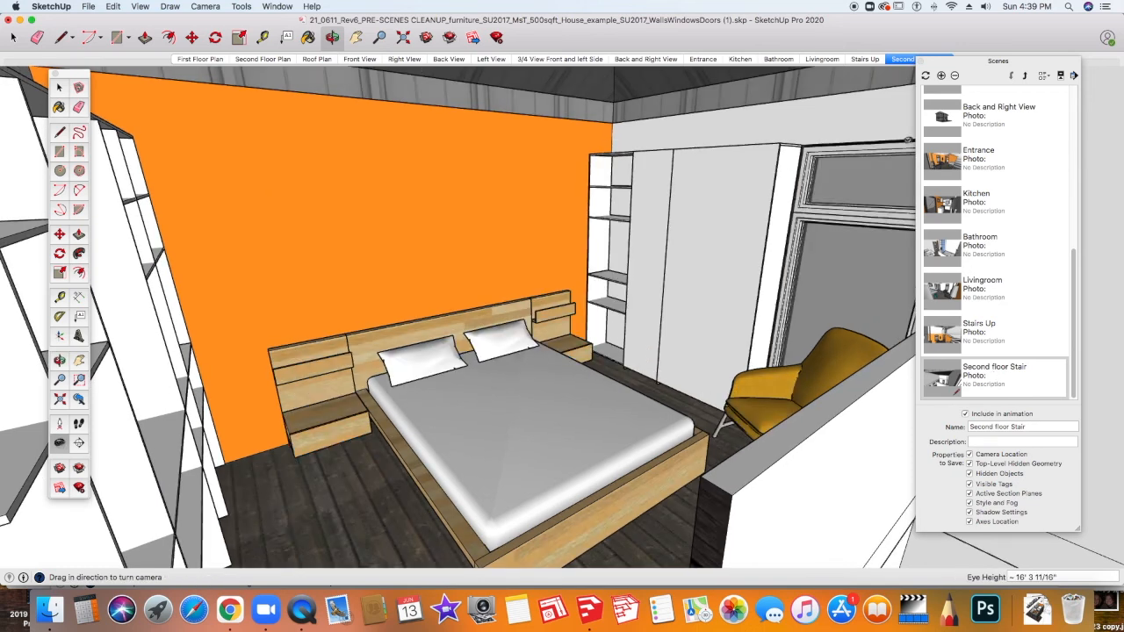
{"action": "left_click", "coordinate": [941, 76]}
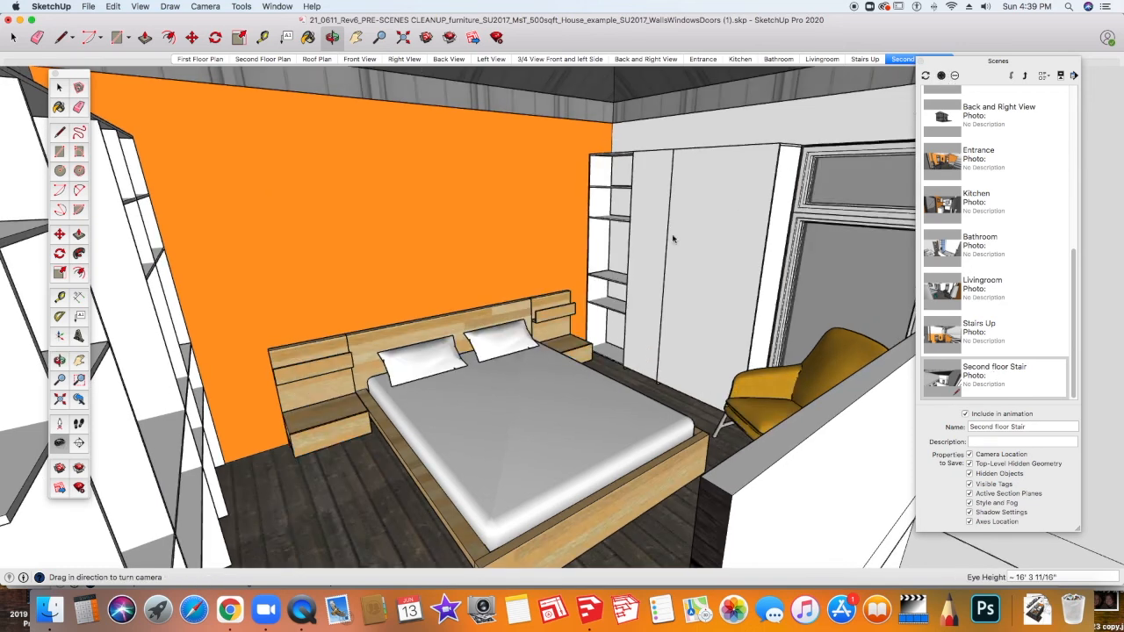